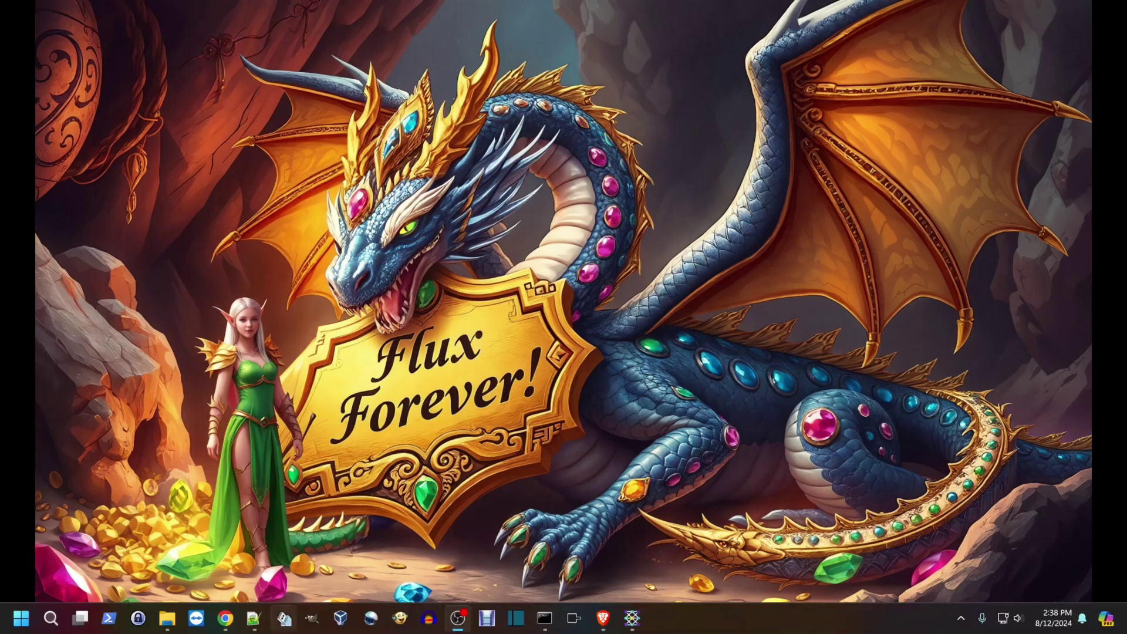
# Show Civitai's highest-rated models filtered to Flux.1 S checkpoints and LoRAs
pyautogui.moveTo(226, 628)
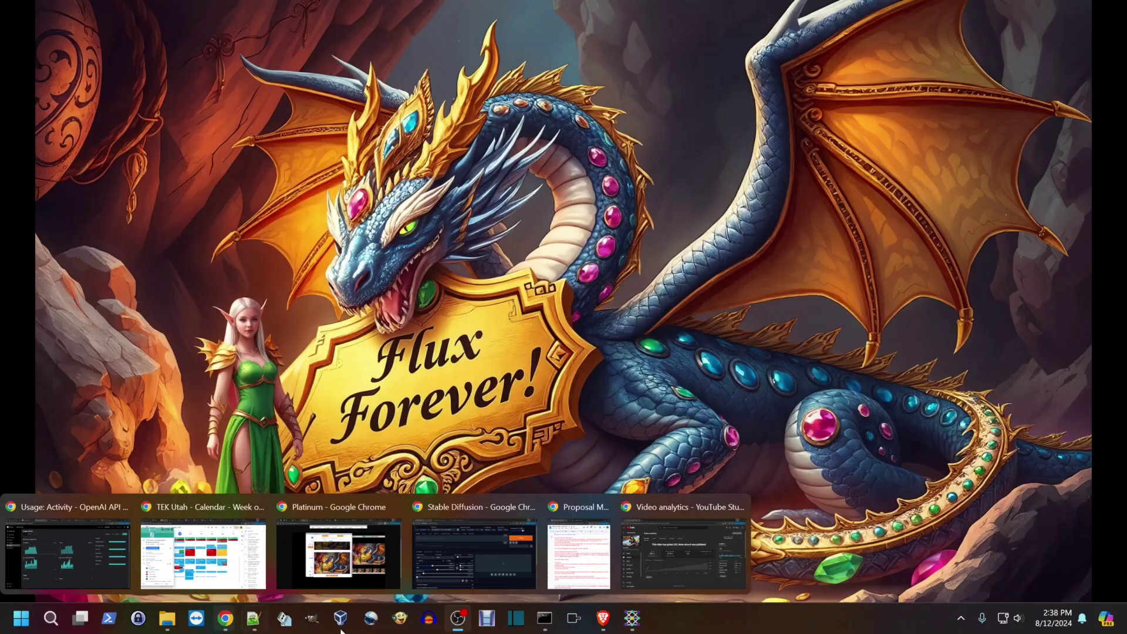
pyautogui.click(473, 552)
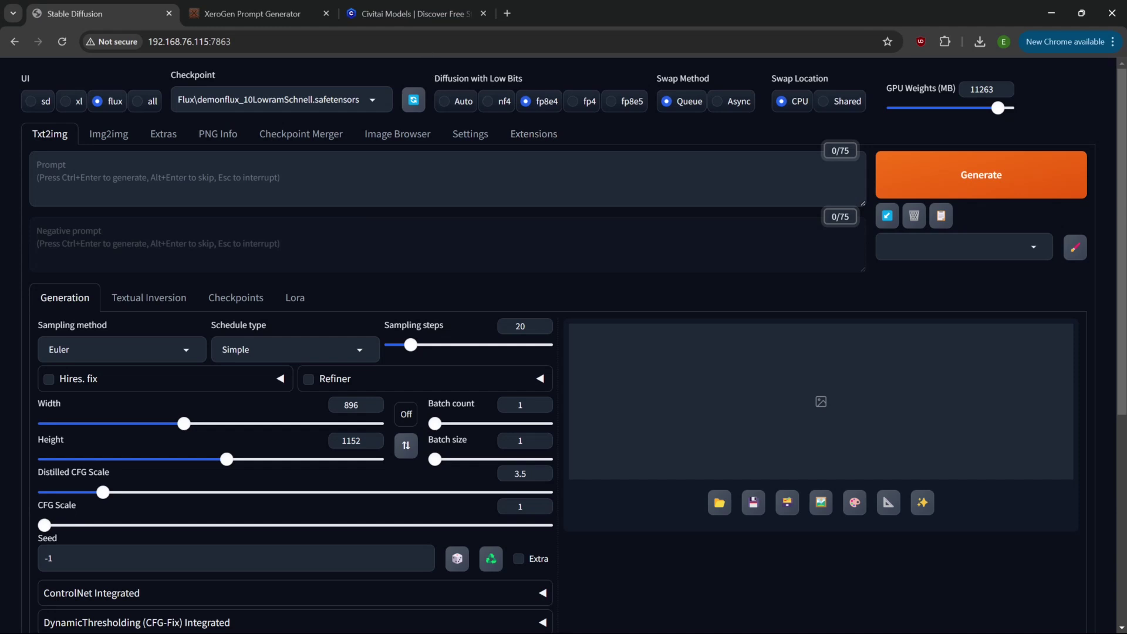
pyautogui.click(394, 16)
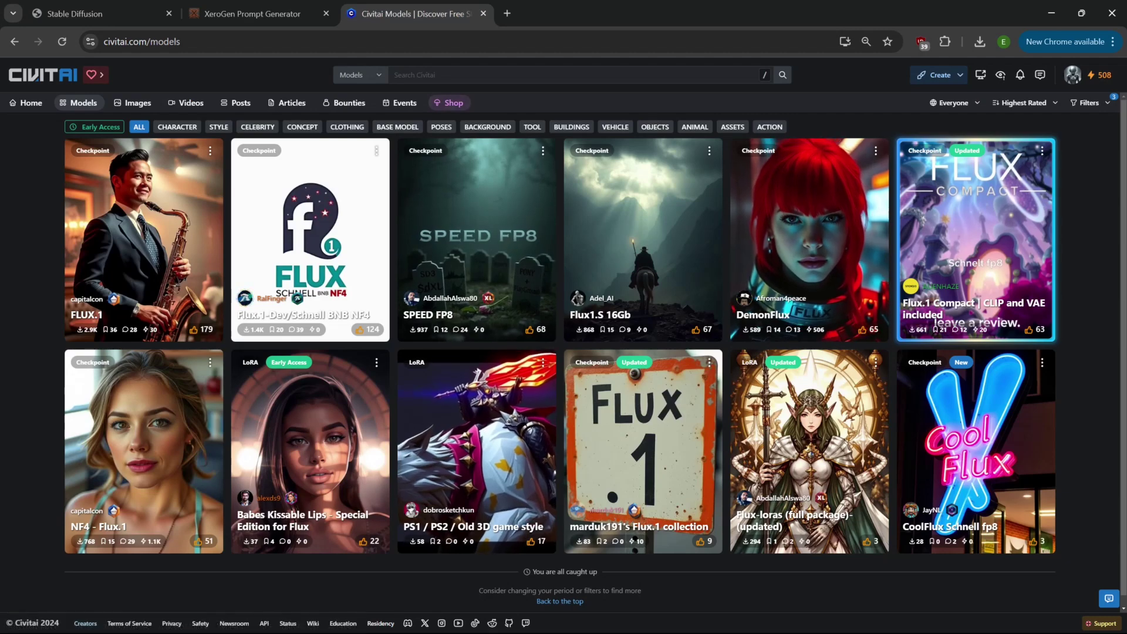
pyautogui.click(1089, 103)
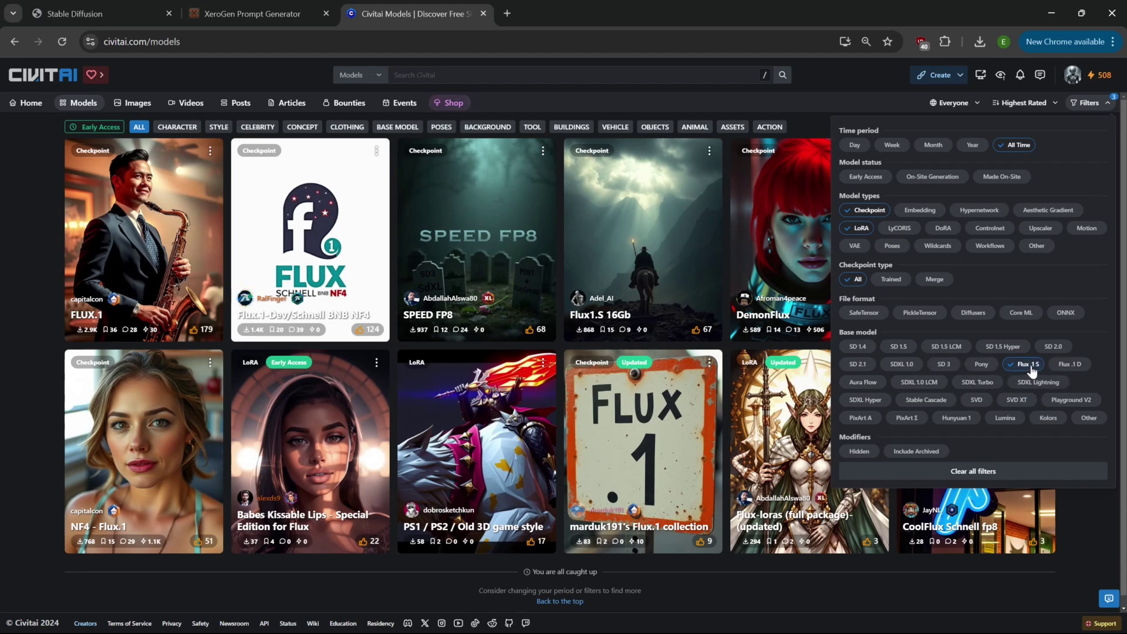
pyautogui.click(9, 248)
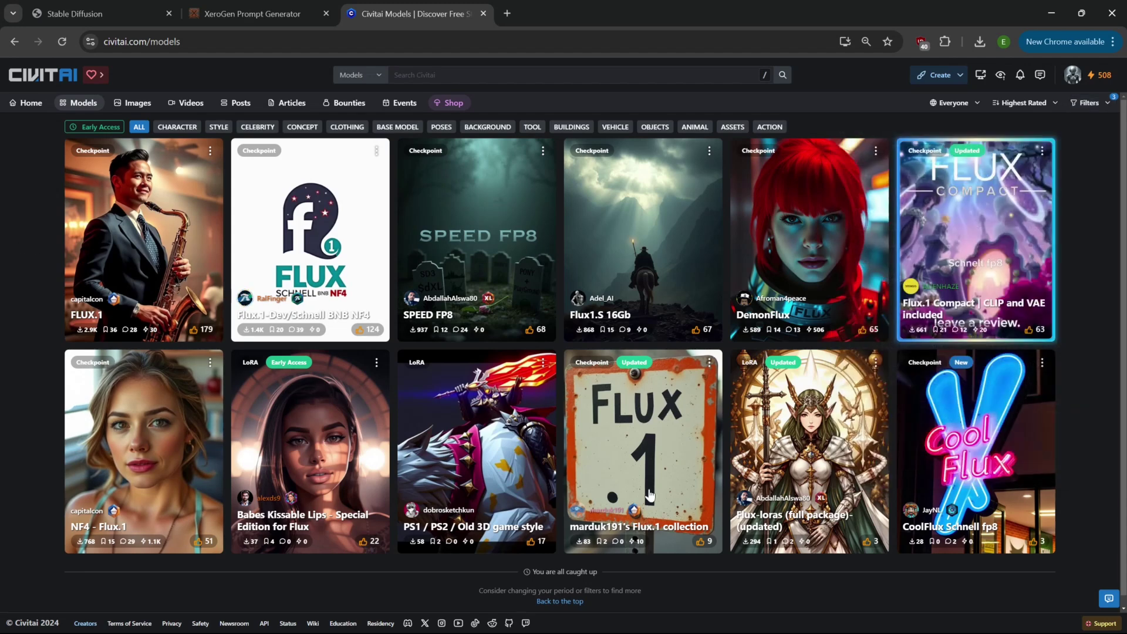
pyautogui.scroll(-1, 653, 482)
pyautogui.scroll(1, 645, 470)
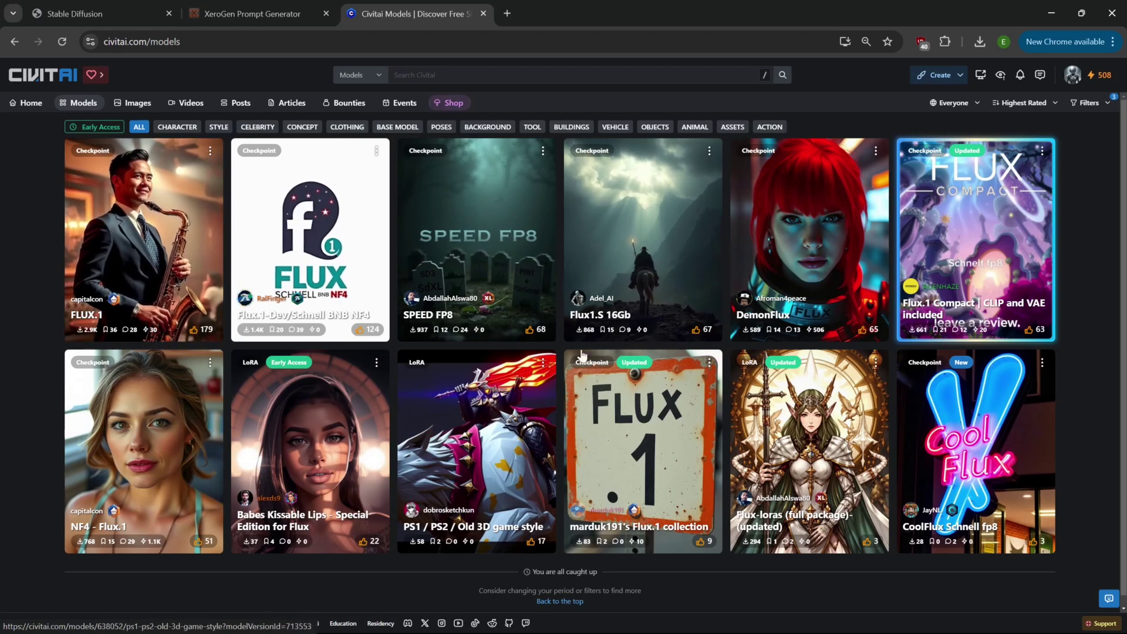
# Open the DemonFlux checkpoint page and read its Flux.1 S merge details and 15.91 GB download
pyautogui.click(849, 245)
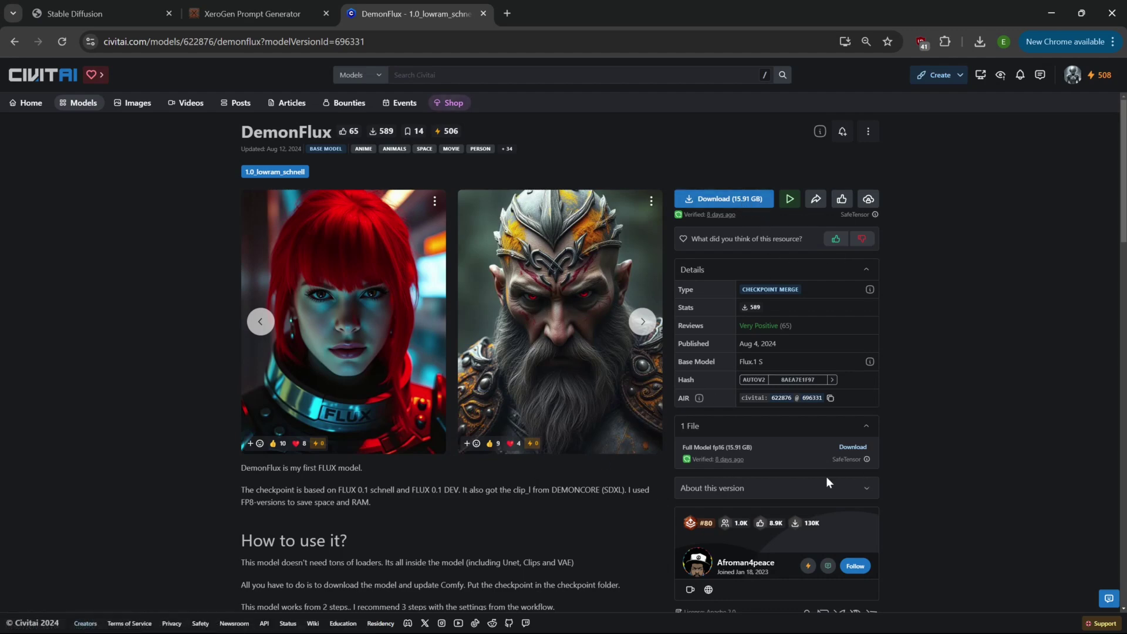
pyautogui.scroll(-1, 534, 495)
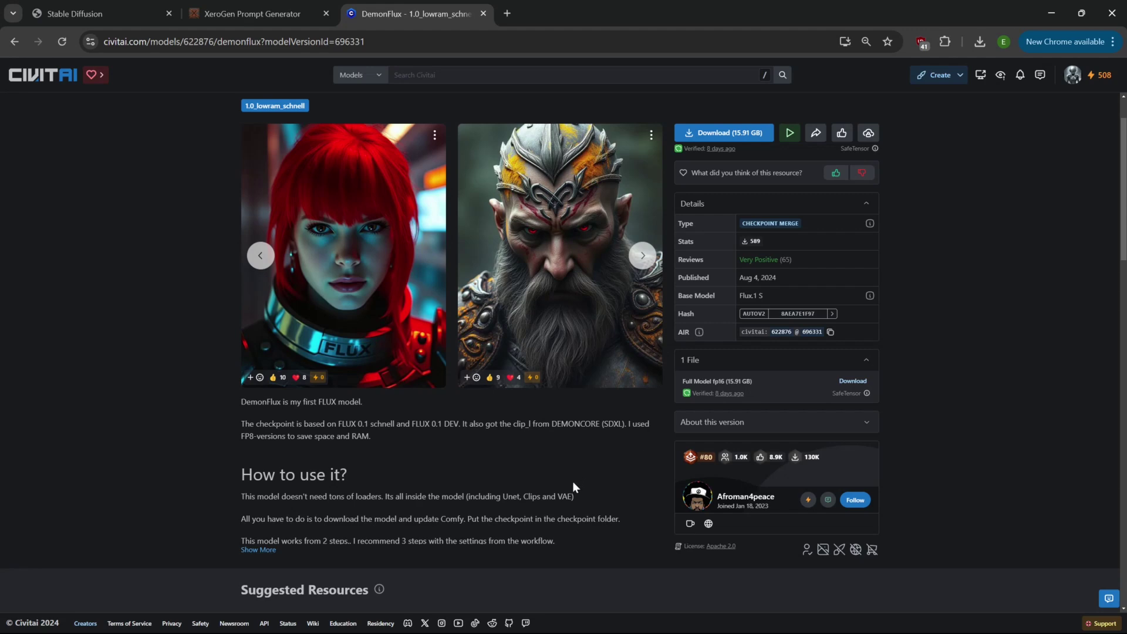
# Keep the DemonFlux Schnell checkpoint in Forge and lower sampling steps from 20 to 4
pyautogui.click(88, 14)
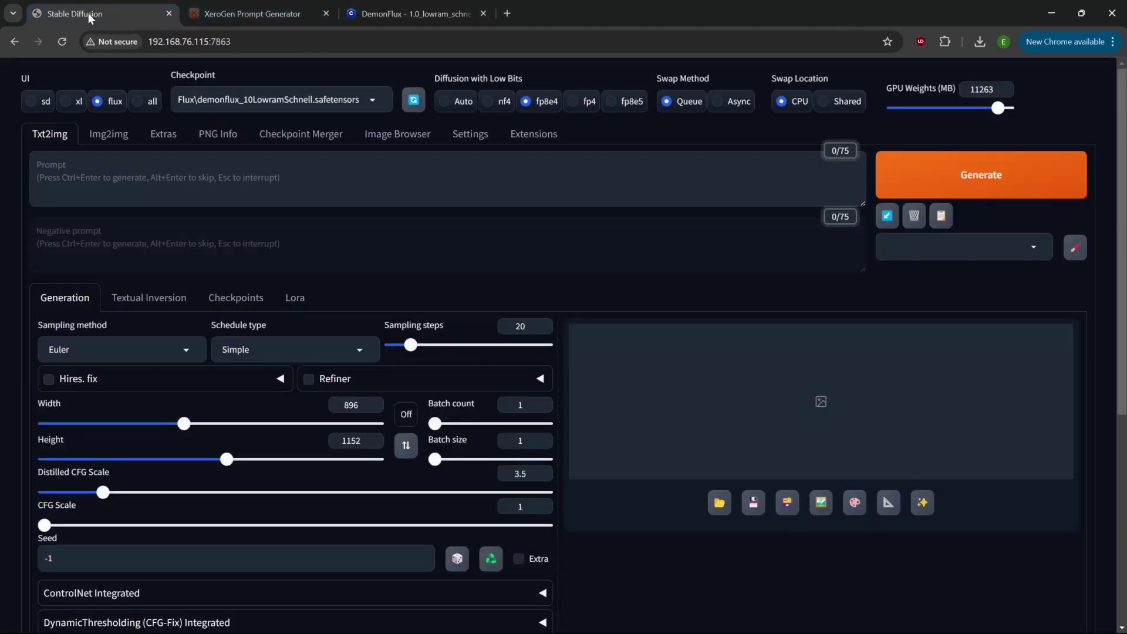
pyautogui.click(360, 100)
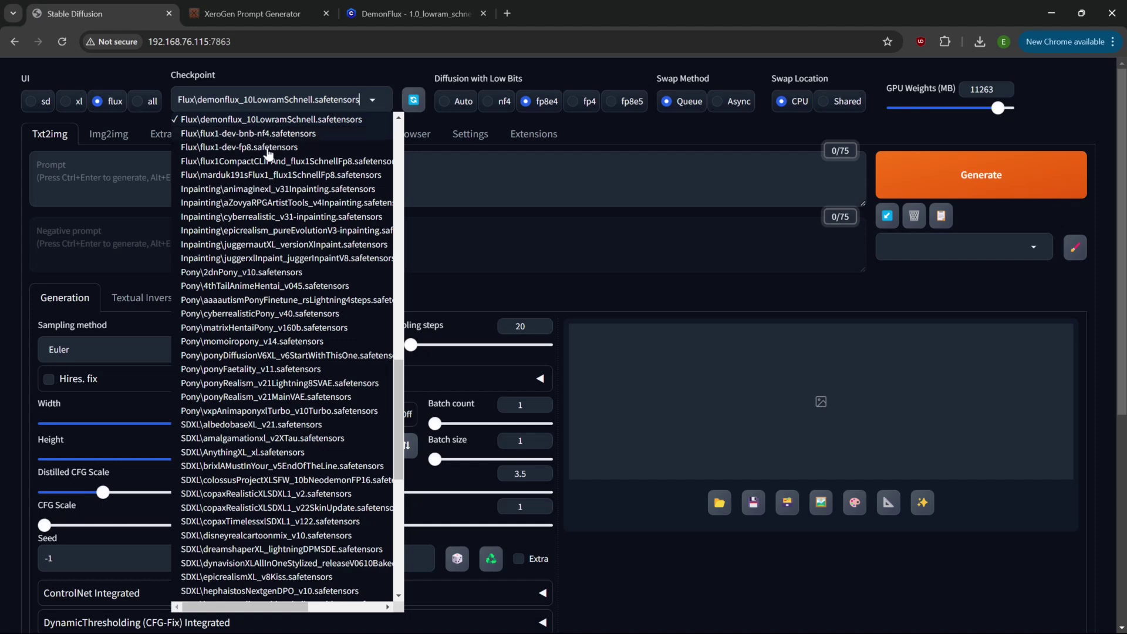
pyautogui.click(327, 76)
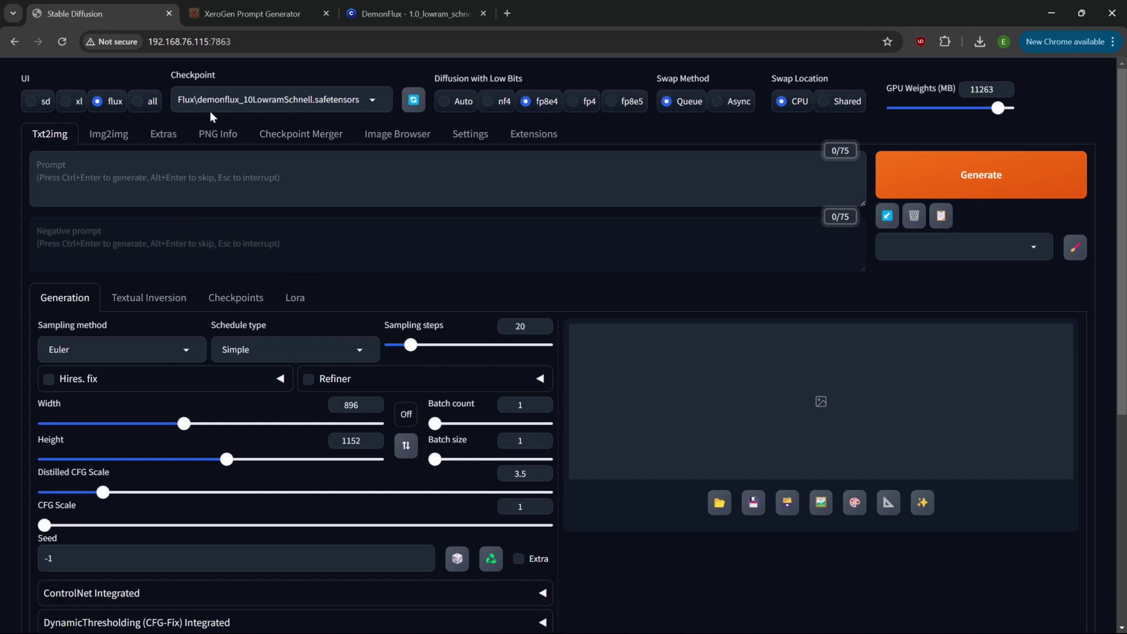
pyautogui.moveTo(409, 348); pyautogui.dragTo(394, 350)
# Write the prompt: epic alchemist floating through an orange-and-black forest, 'Be Free' in smoke lettering
pyautogui.click(51, 162)
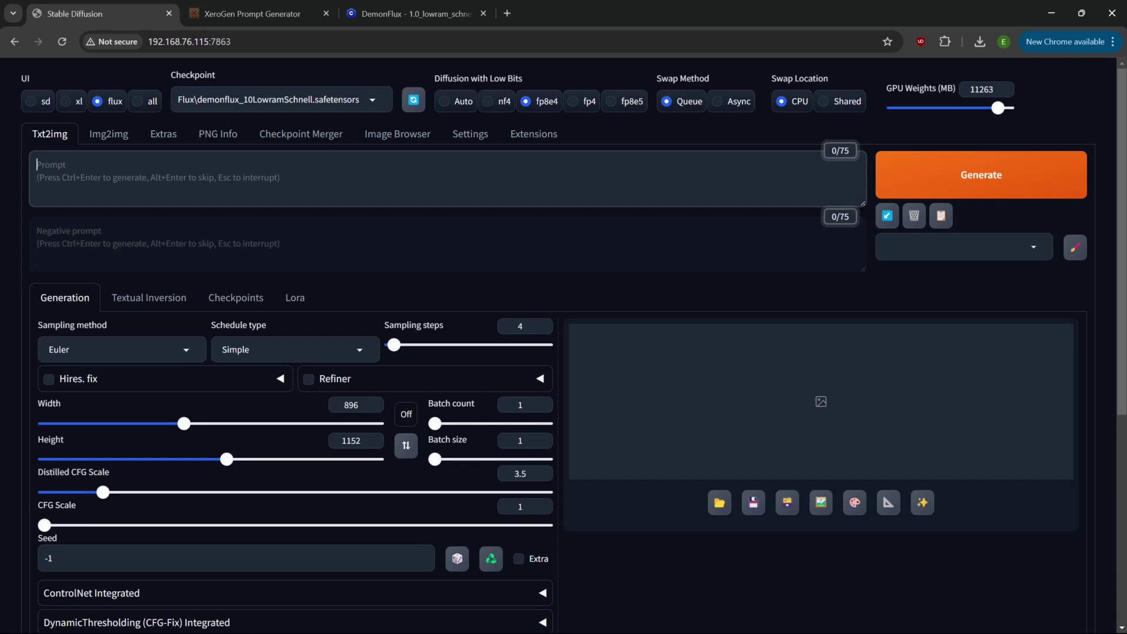
pyautogui.write('painting of a epic')
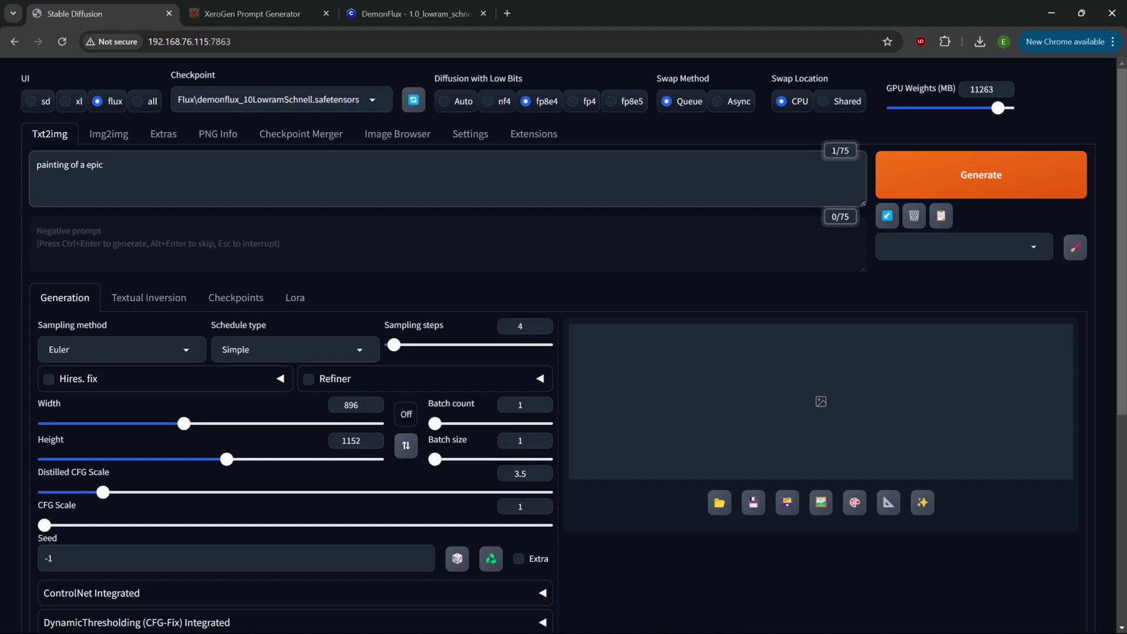
pyautogui.write(' alchemist floating through a forest with ora')
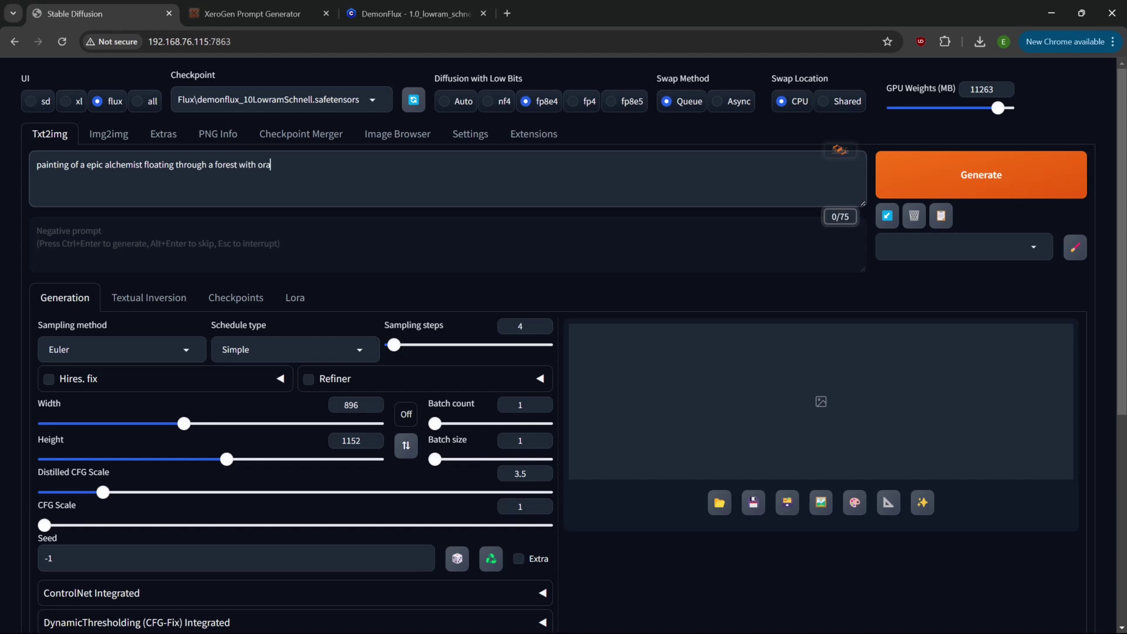
pyautogui.write('nge and black color theme')
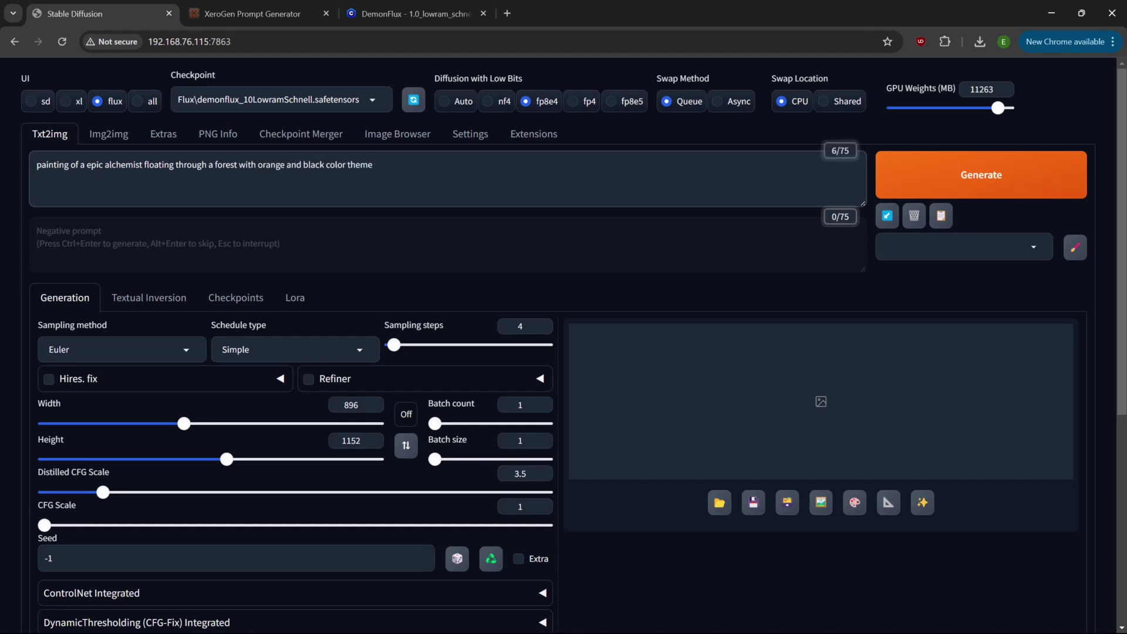
pyautogui.write(' with the words "')
pyautogui.write('Be Free')
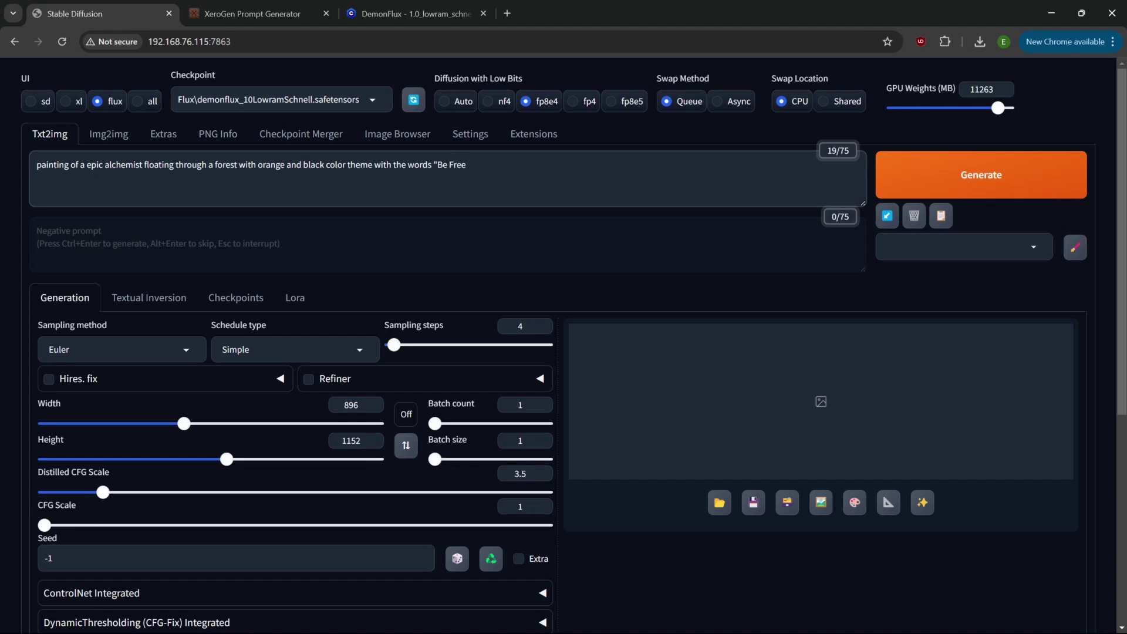
pyautogui.write('"')
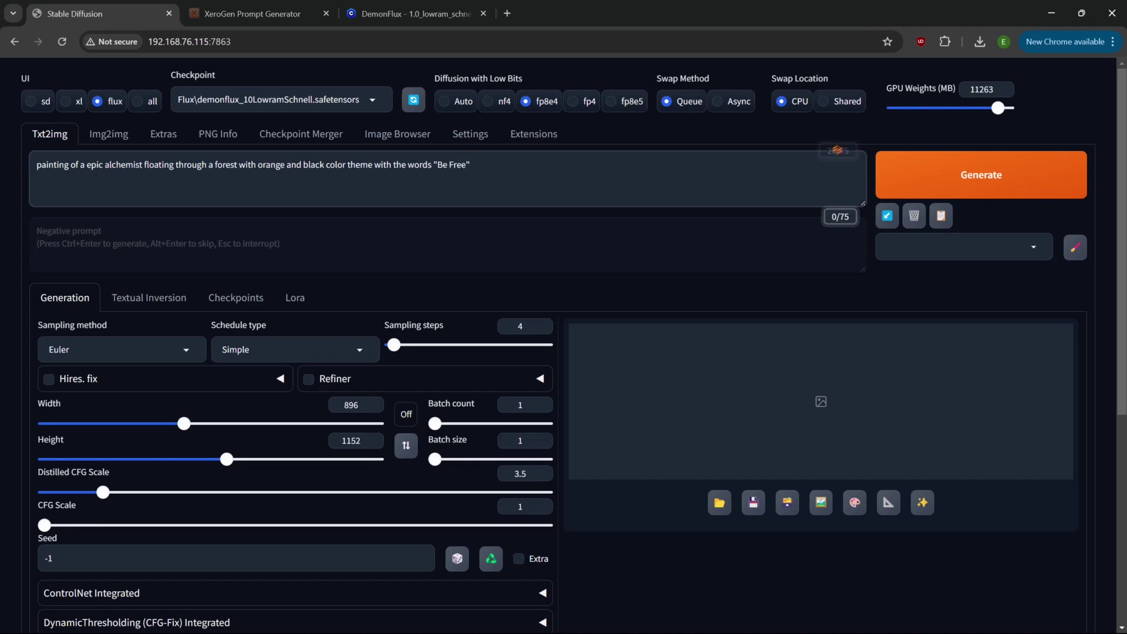
pyautogui.write(' i')
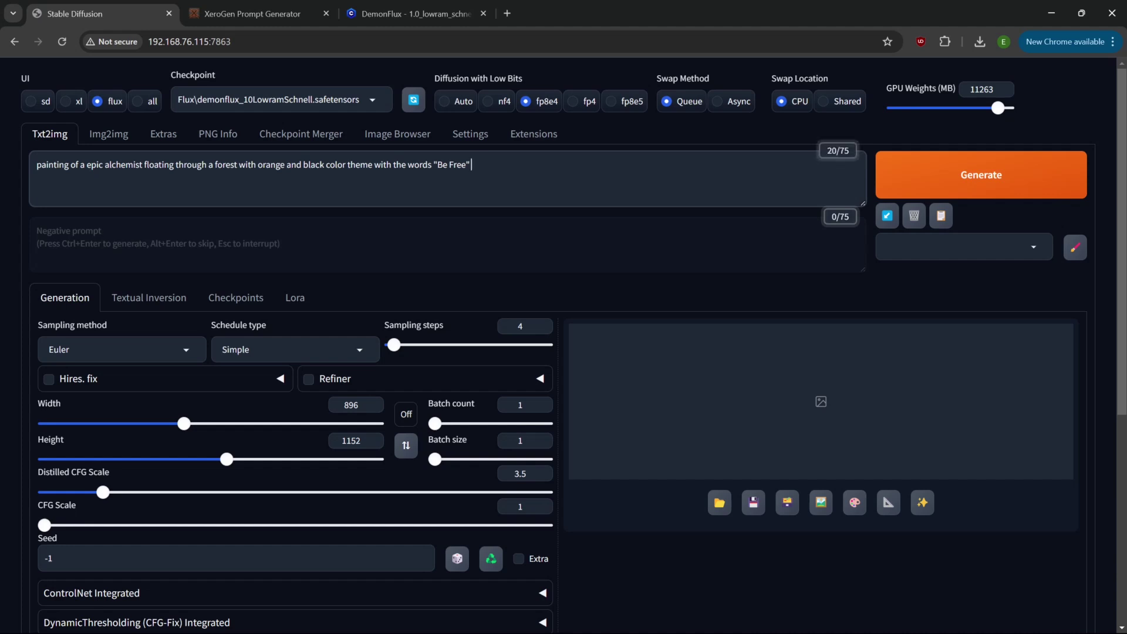
pyautogui.write('in smoke lettering')
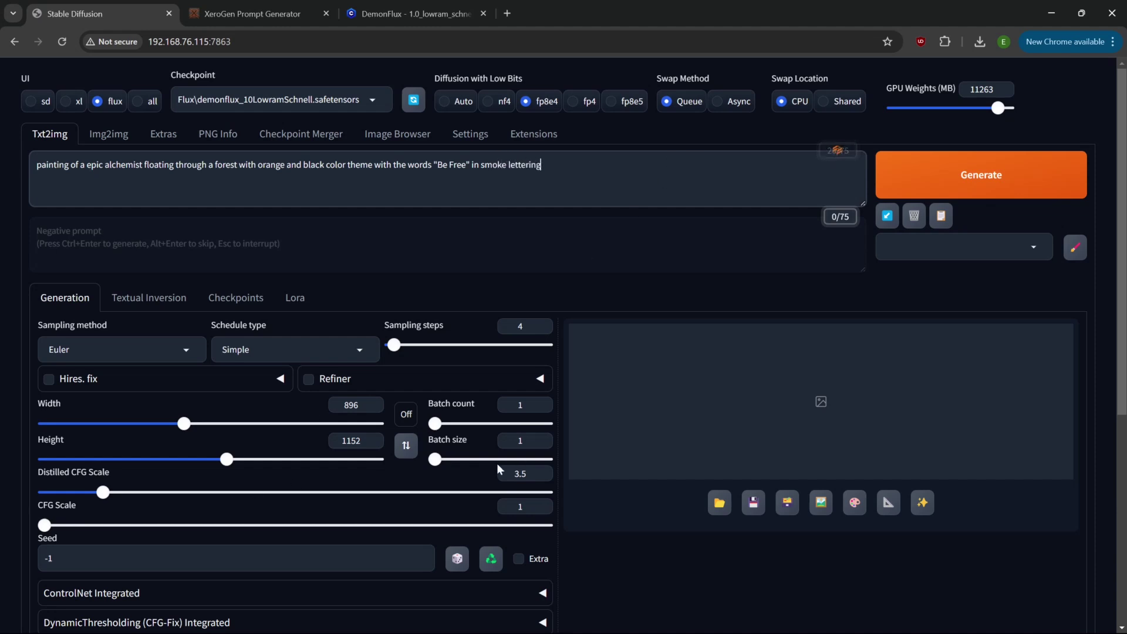
# Start a generation and check the Stability Matrix console to confirm the model loaded
pyautogui.click(934, 179)
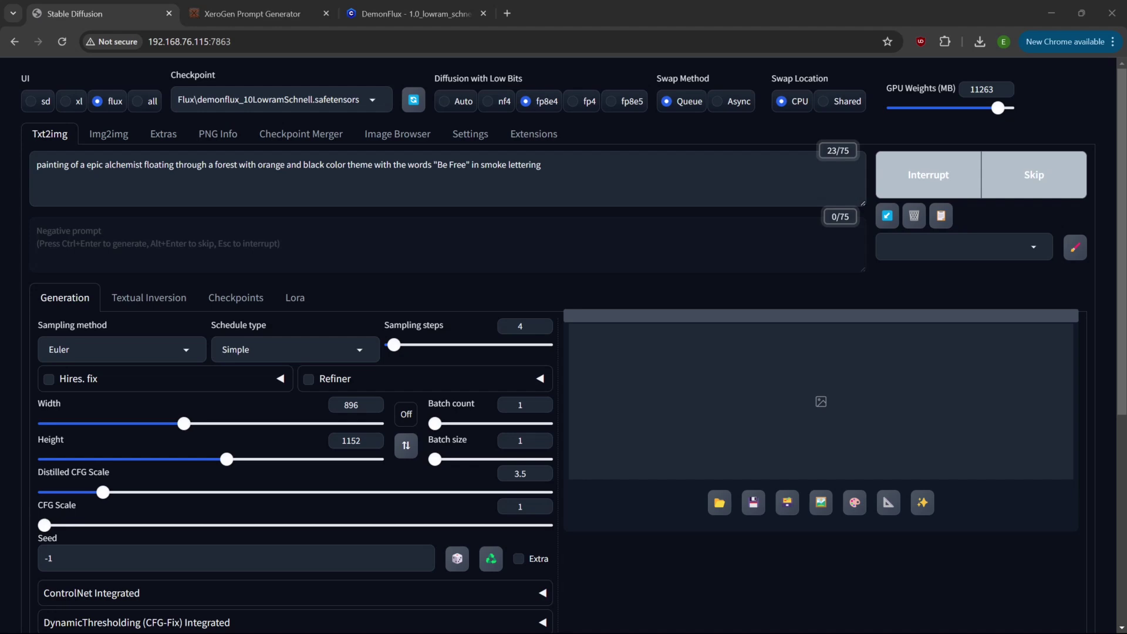
pyautogui.hotkey('alt', 'Tab')
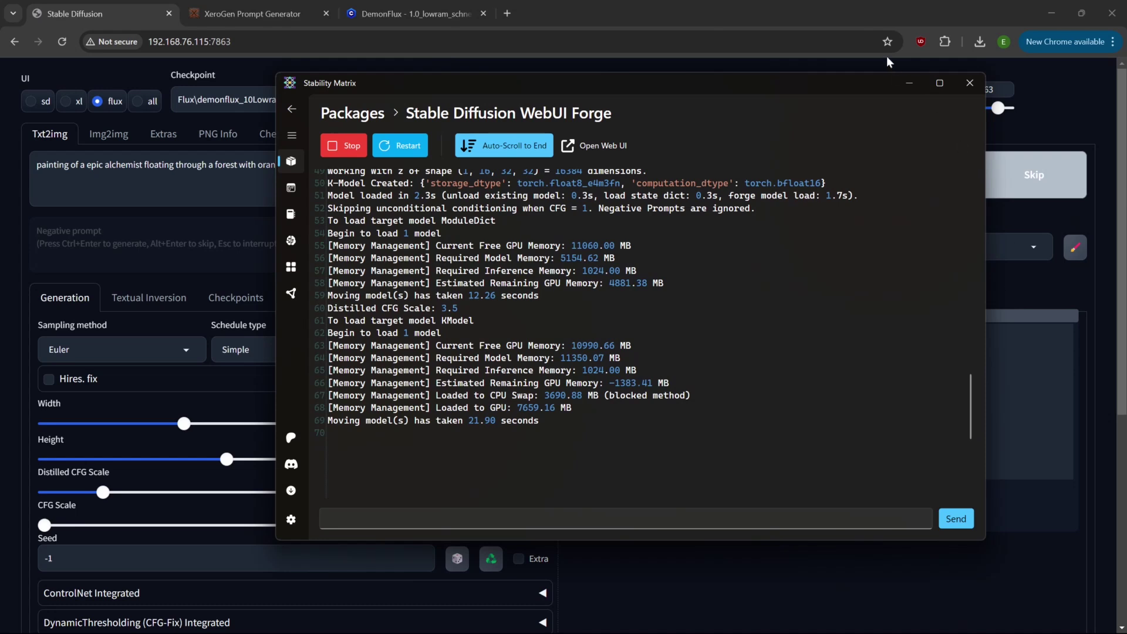
pyautogui.moveTo(858, 88); pyautogui.dragTo(740, 153)
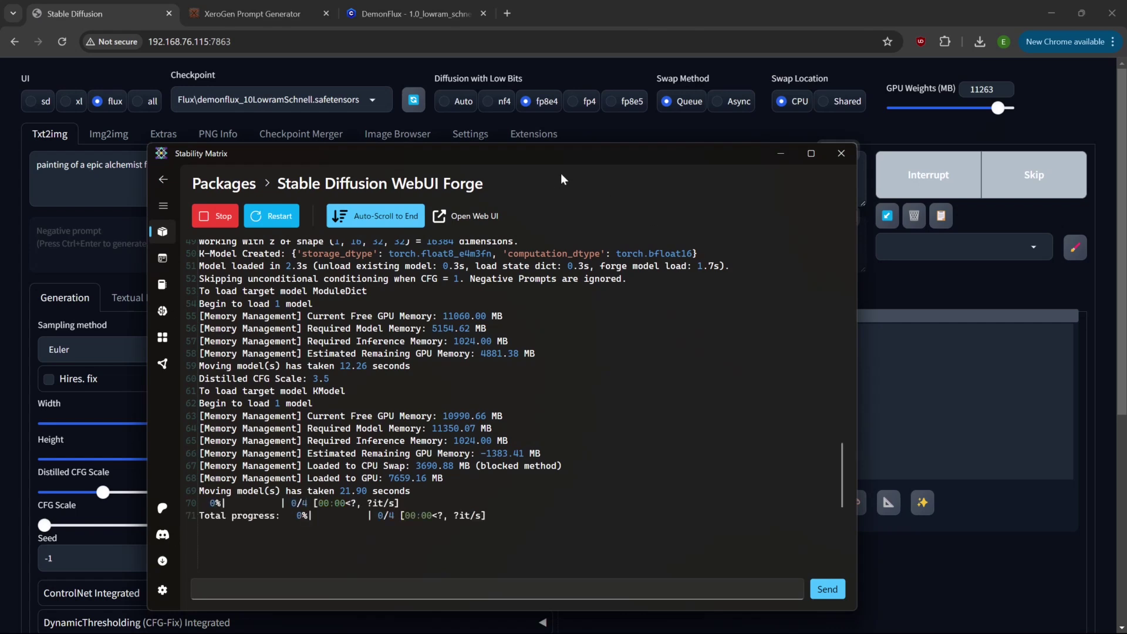
pyautogui.moveTo(431, 153); pyautogui.dragTo(572, 146)
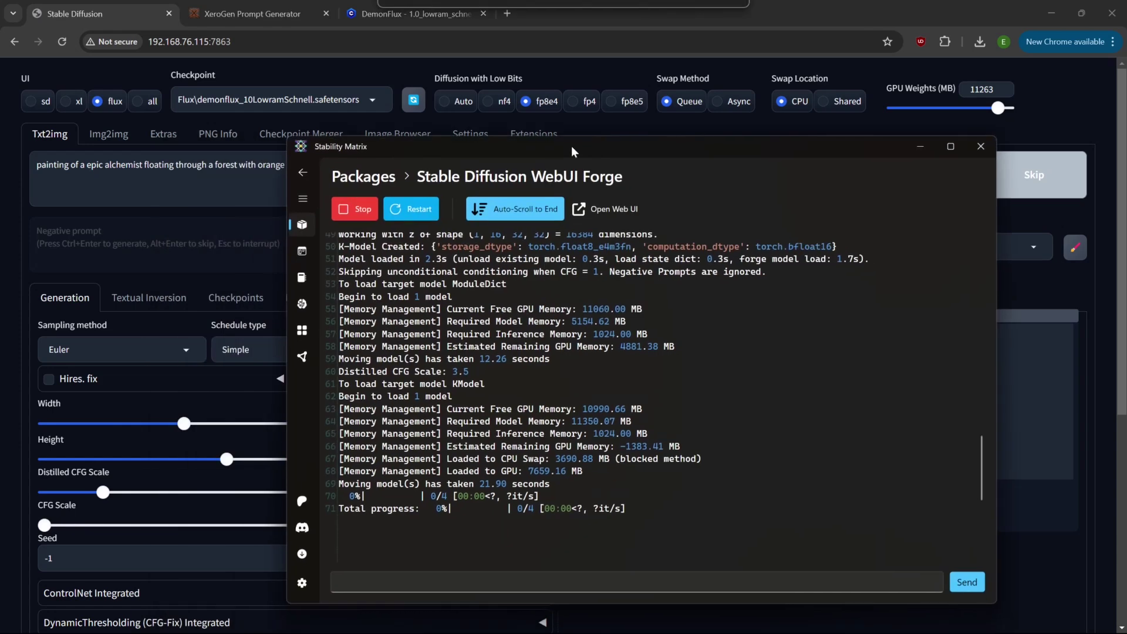
pyautogui.hotkey('alt', 'Tab')
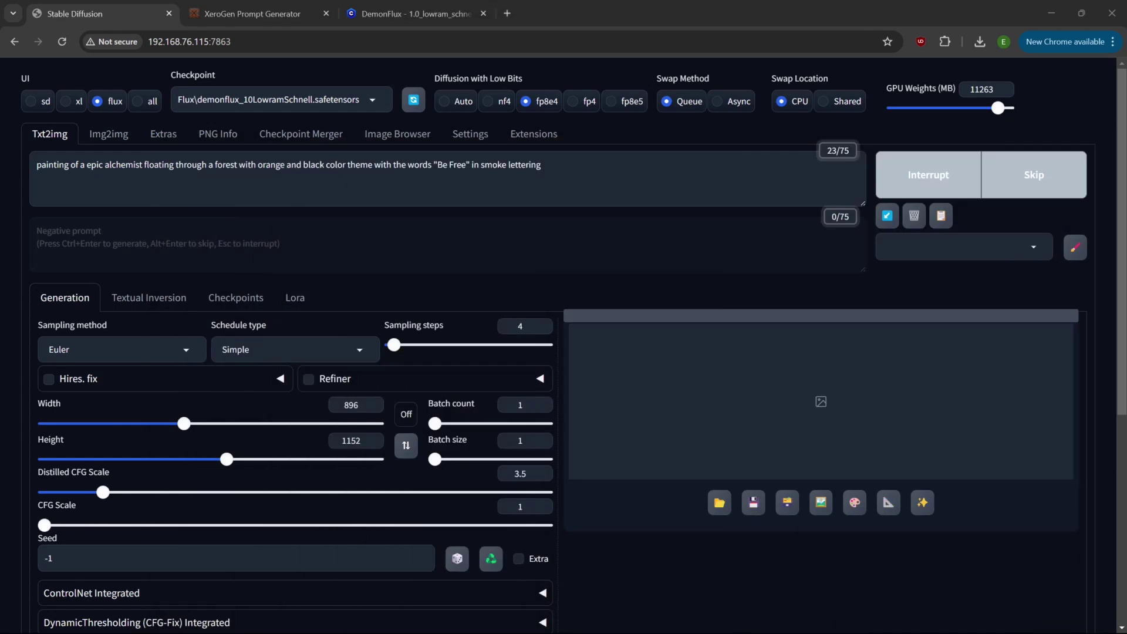
pyautogui.click(124, 217)
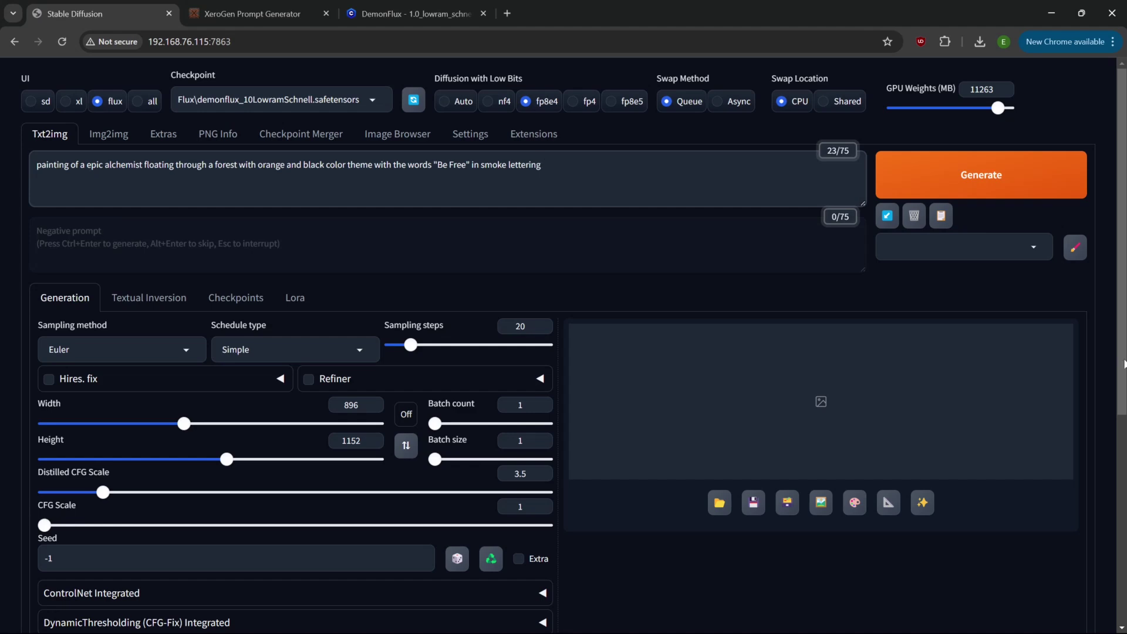
# Generate the alchemist painting at 20 steps while watching progress in the Forge console
pyautogui.hotkey('alt', 'Tab')
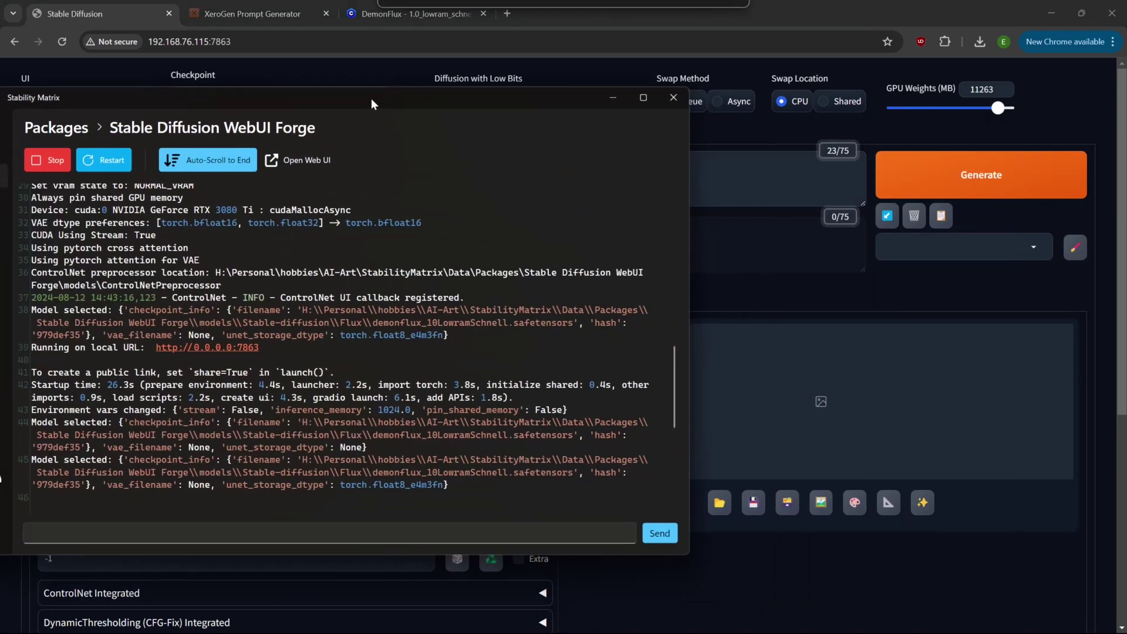
pyautogui.hotkey('alt', 'Tab')
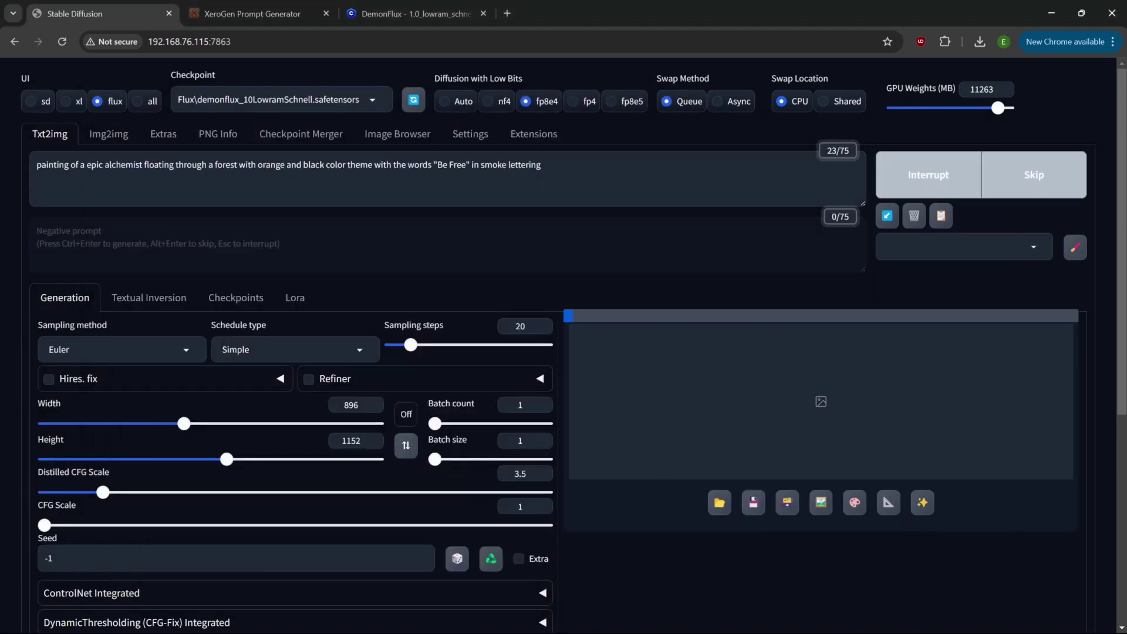
pyautogui.hotkey('alt', 'Tab')
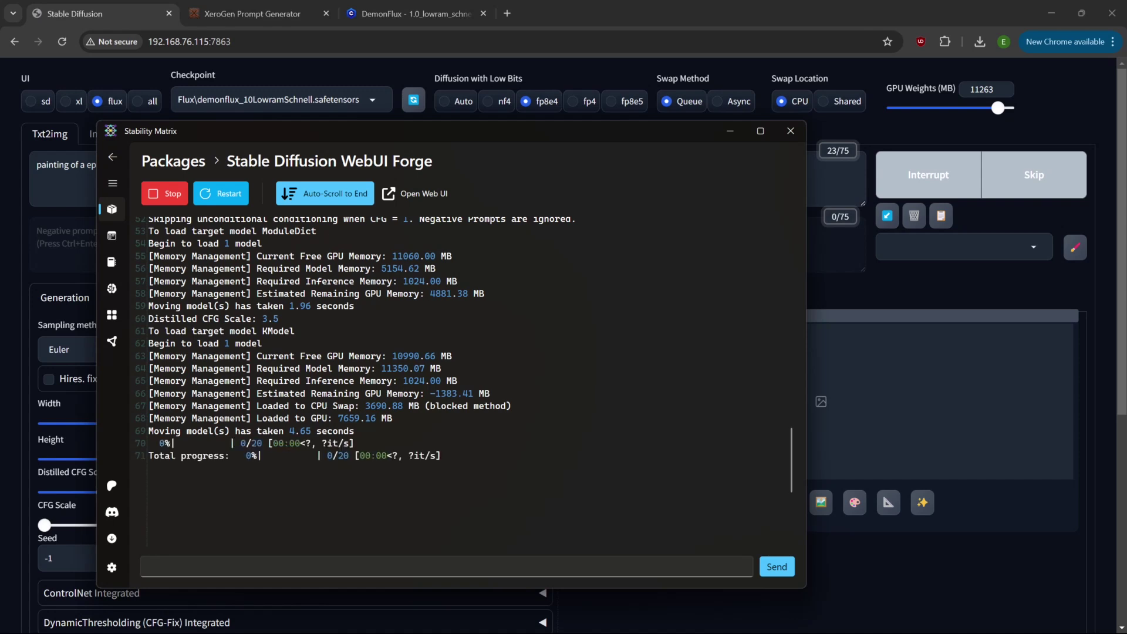
pyautogui.moveTo(651, 133); pyautogui.dragTo(694, 169)
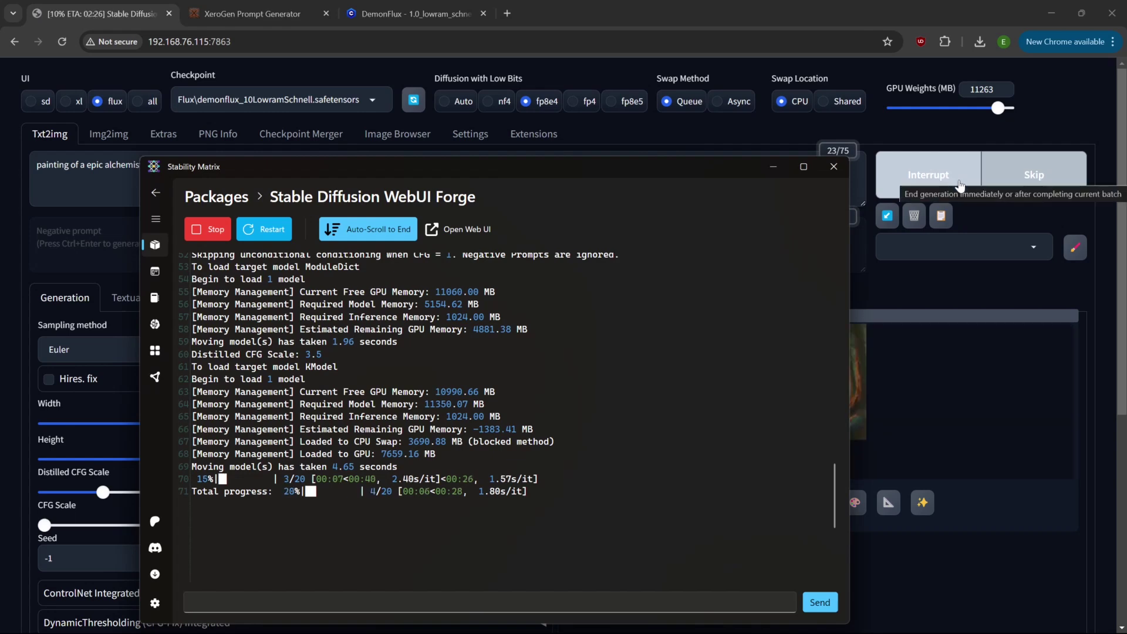
pyautogui.moveTo(728, 171); pyautogui.dragTo(887, 207)
# Interrupt the 20-step run at 55% and cut sampling steps to 4
pyautogui.click(933, 204)
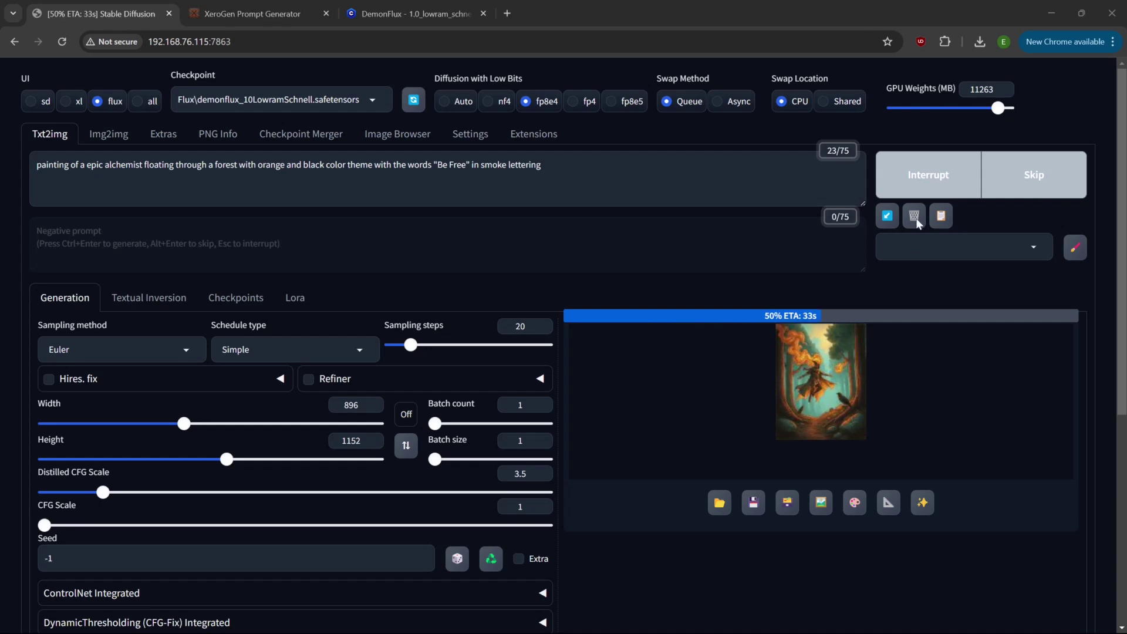
pyautogui.click(932, 180)
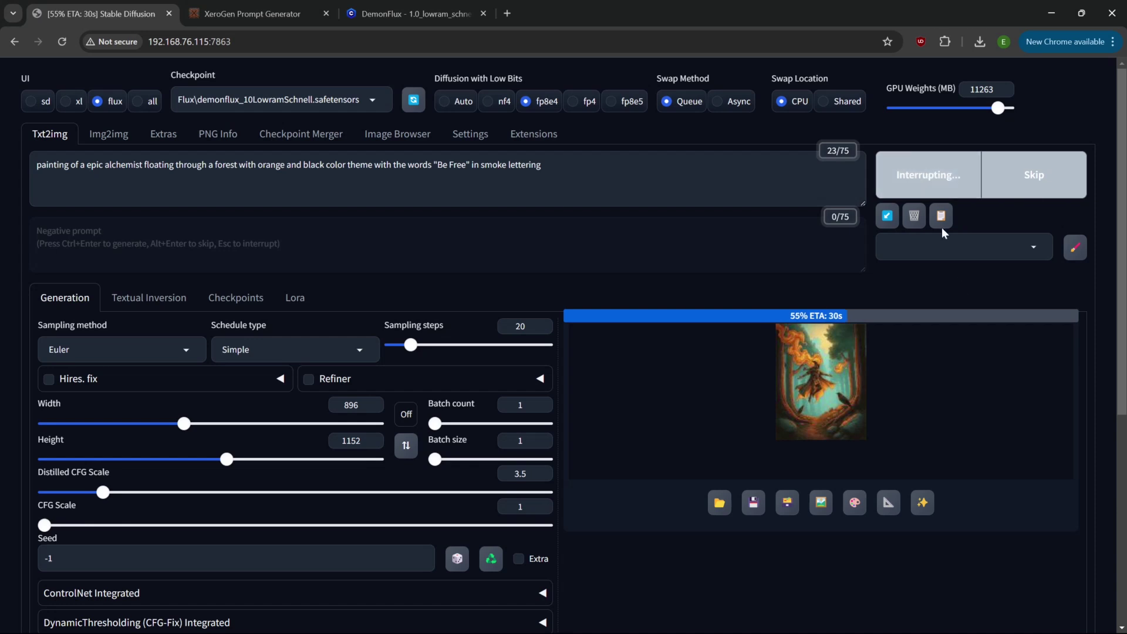
pyautogui.moveTo(411, 348); pyautogui.dragTo(394, 347)
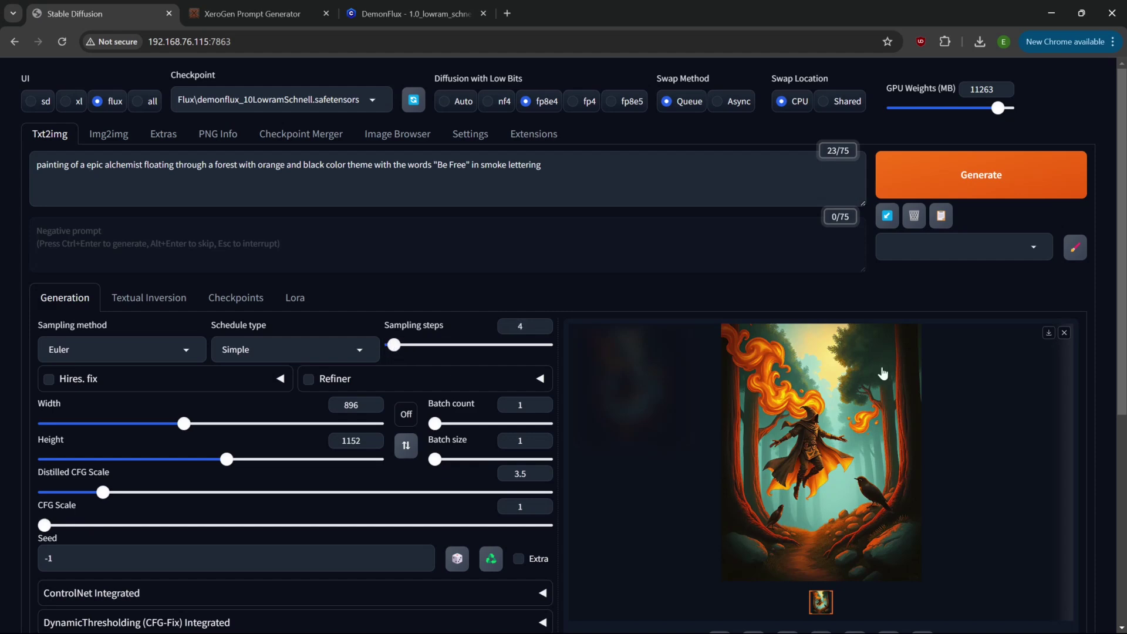
# Render the prompt at 4 steps, then select the 'Be Free' smoke-lettering phrase
pyautogui.click(1010, 183)
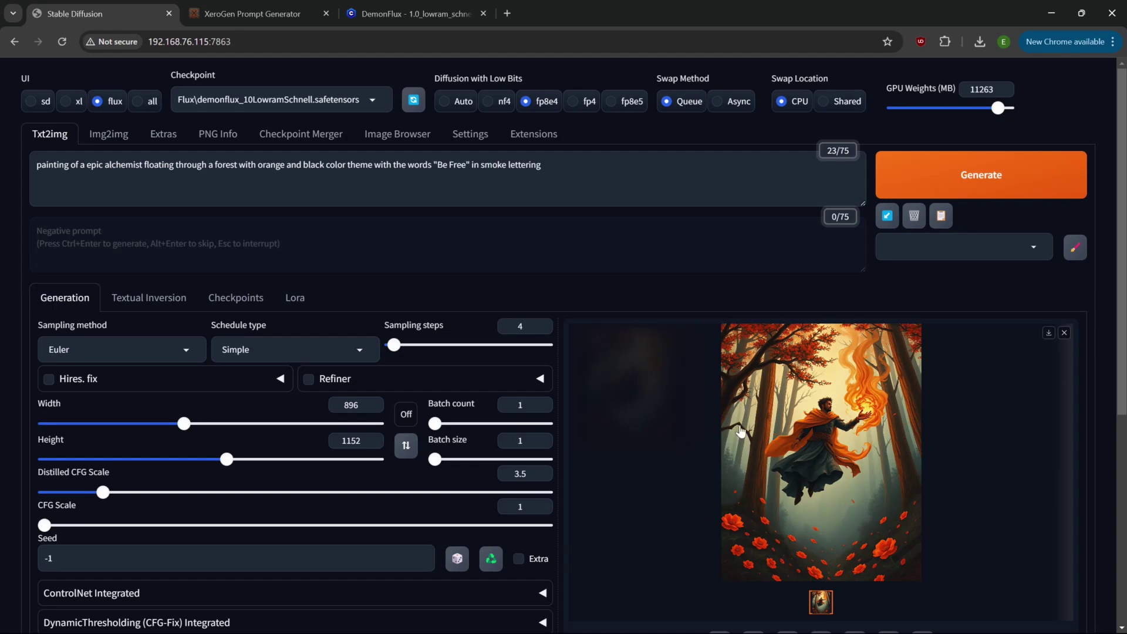
pyautogui.moveTo(541, 165); pyautogui.dragTo(394, 164)
pyautogui.hotkey('ctrl', 'c')
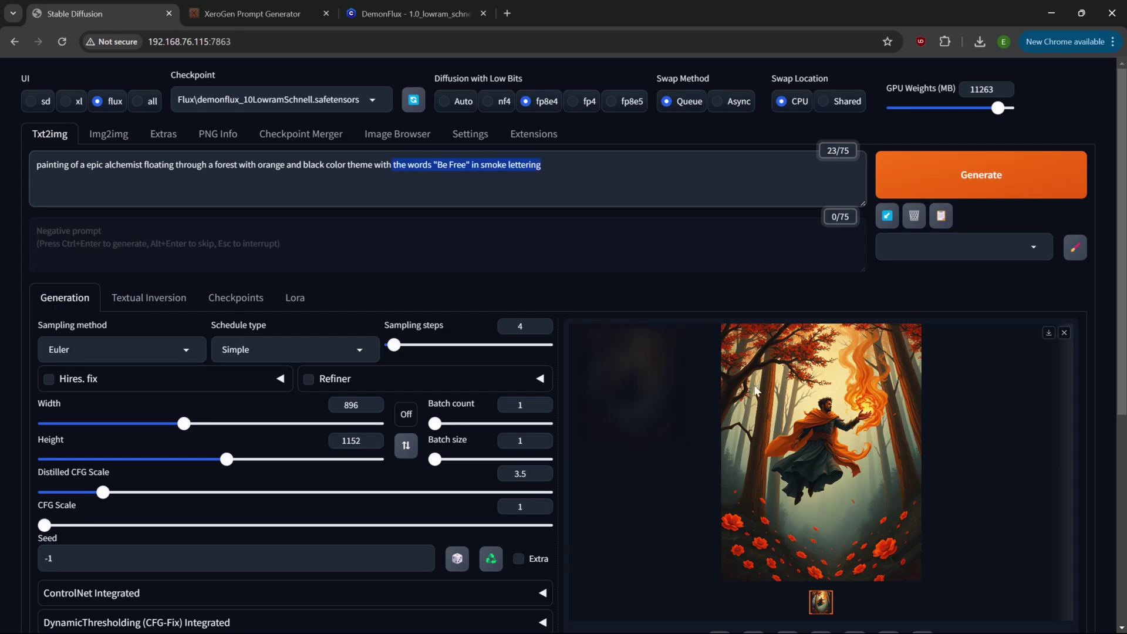
# Paste the 'Be Free' phrase with a comma at the prompt start, drop trailing 'with', regenerate
pyautogui.press('BackSpace')
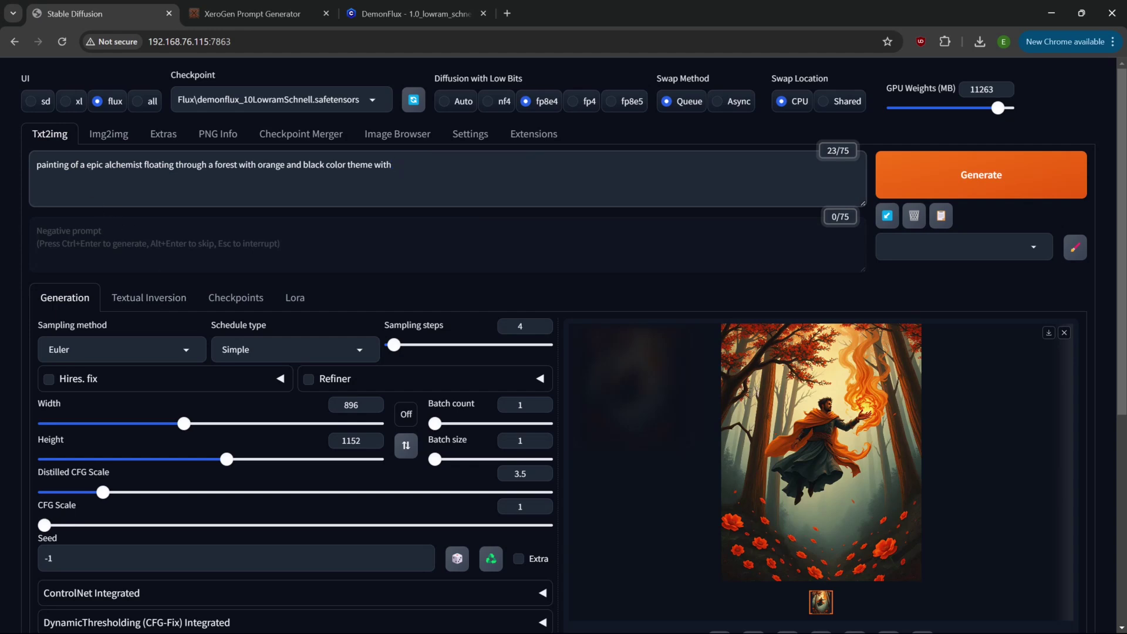
pyautogui.hotkey('ctrl', 'Home')
pyautogui.hotkey('ctrl', 'v')
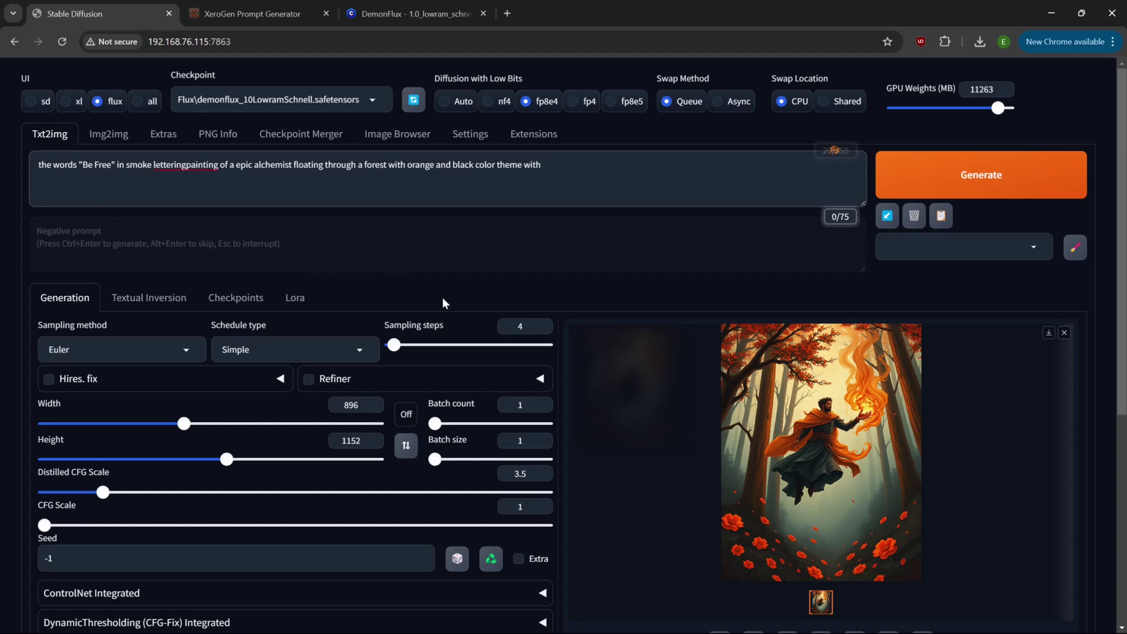
pyautogui.write(',')
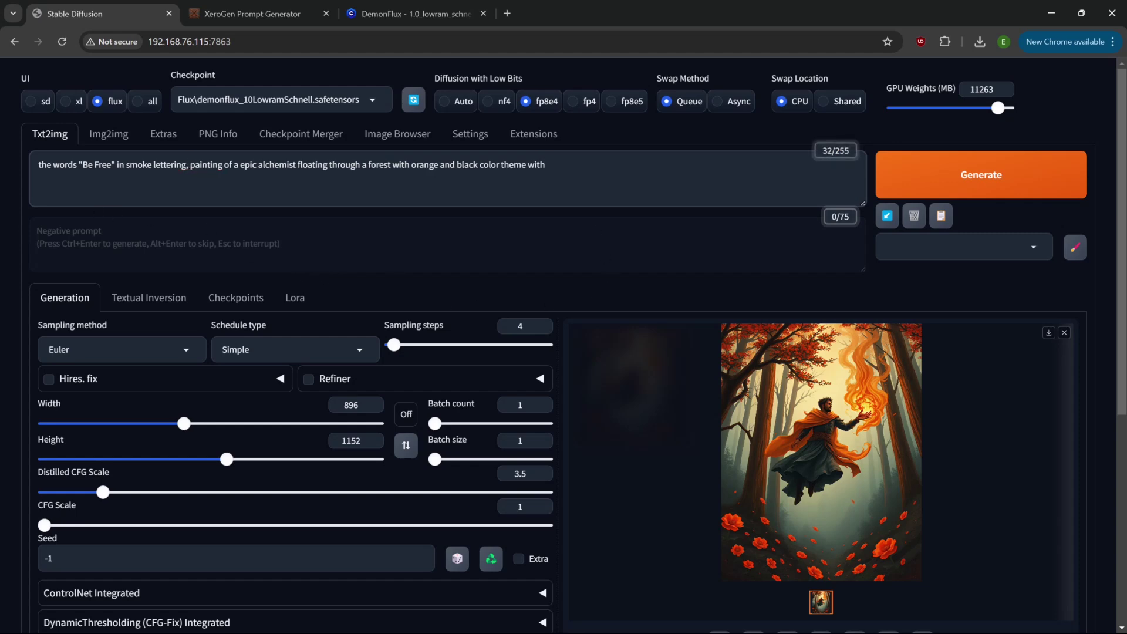
pyautogui.press('BackSpace')
pyautogui.press('BackSpace')
pyautogui.press('BackSpace')
pyautogui.press('BackSpace')
pyautogui.press('BackSpace')
pyautogui.press('BackSpace')
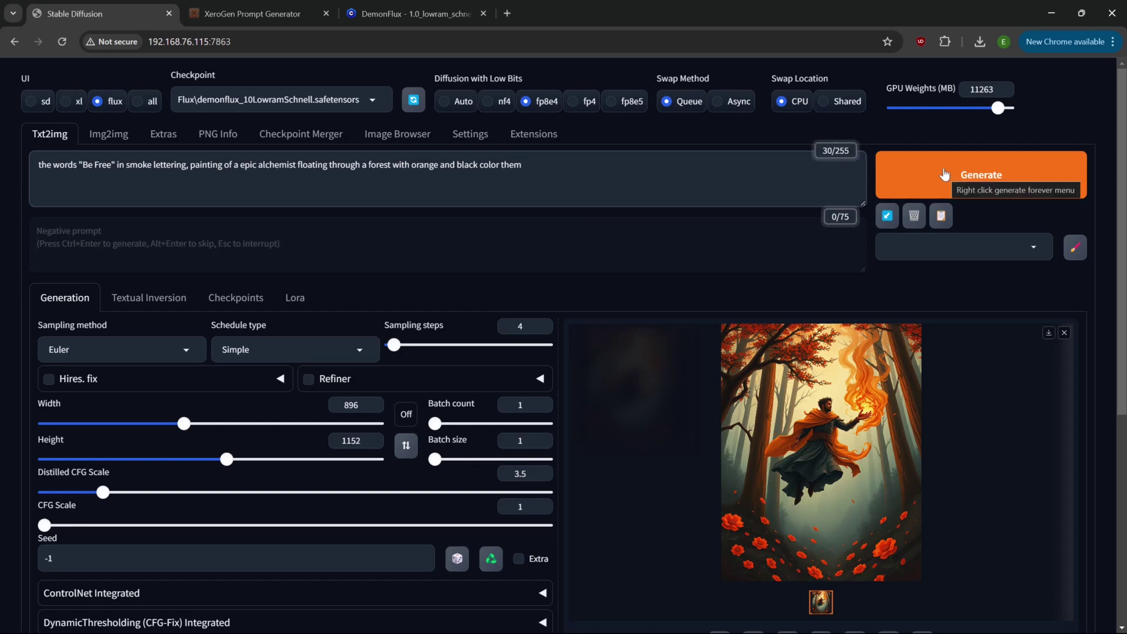
pyautogui.write('e')
pyautogui.click(963, 176)
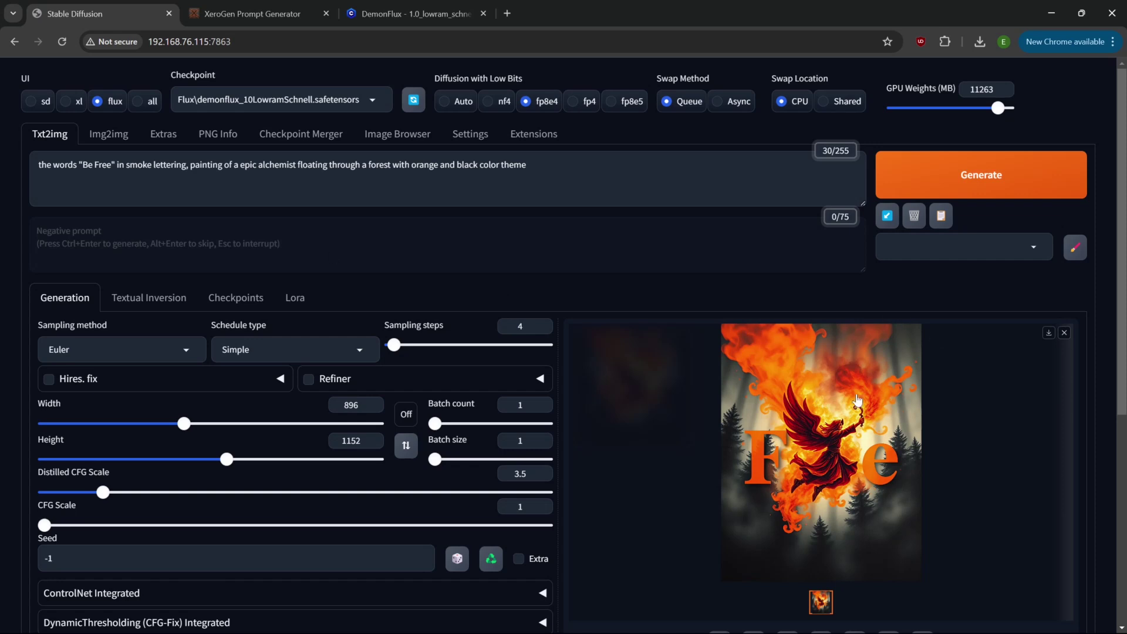
# Add 'at the top' after 'smoke lettering' and render the Be Free-headed painting
pyautogui.click(195, 165)
pyautogui.write('in')
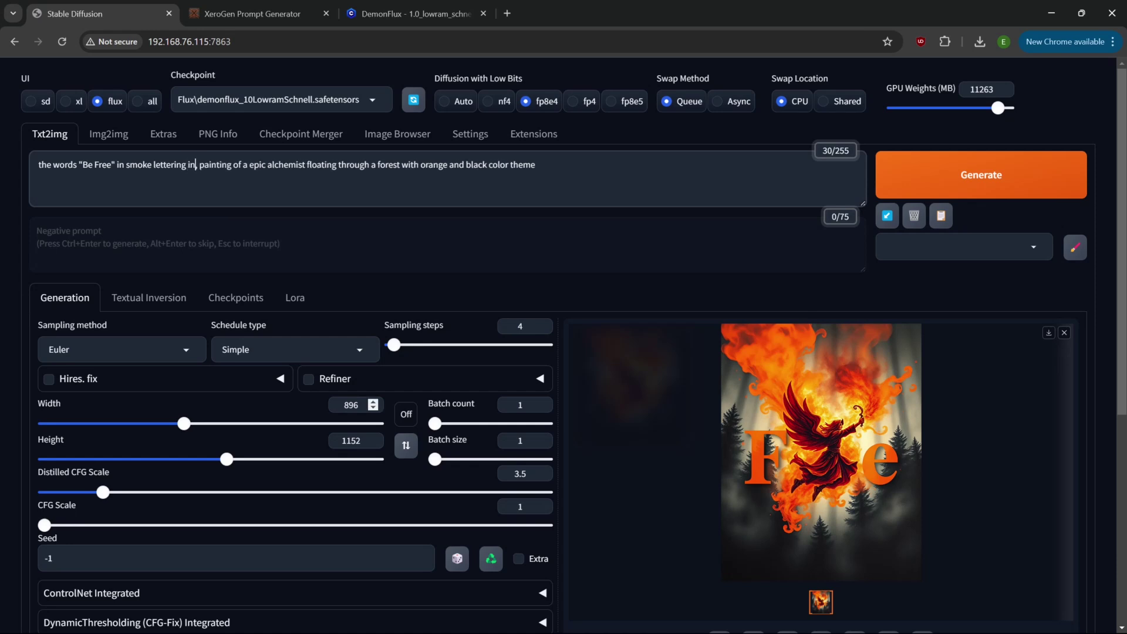
pyautogui.press('BackSpace')
pyautogui.press('BackSpace')
pyautogui.press('BackSpace')
pyautogui.press('BackSpace')
pyautogui.write('a')
pyautogui.press('BackSpace')
pyautogui.write('at the top')
pyautogui.click(1004, 184)
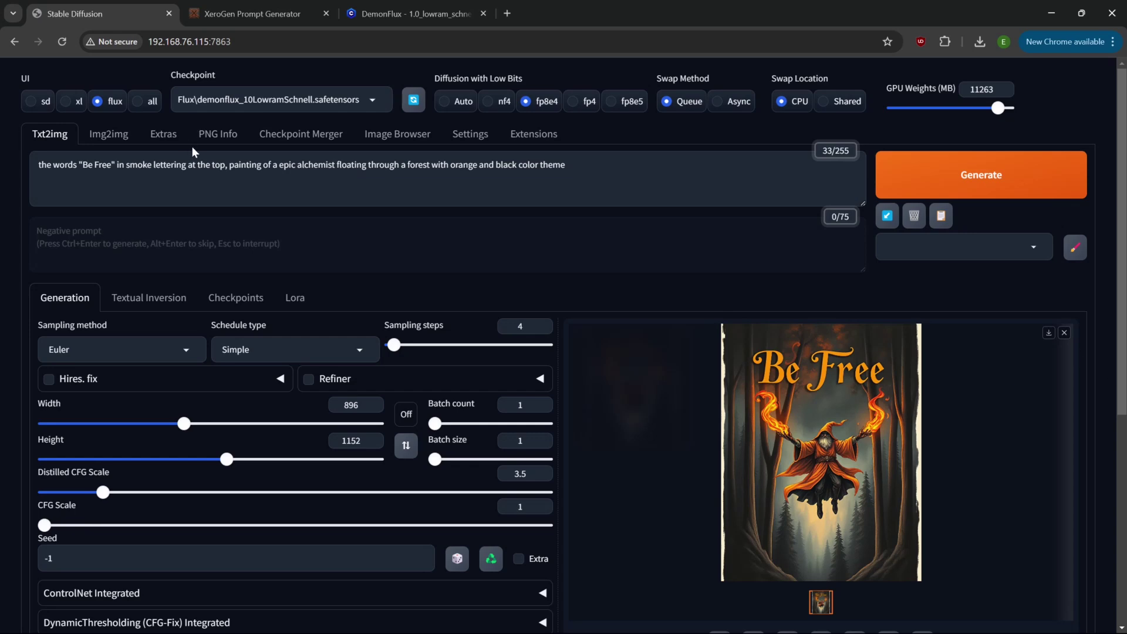
pyautogui.click(313, 100)
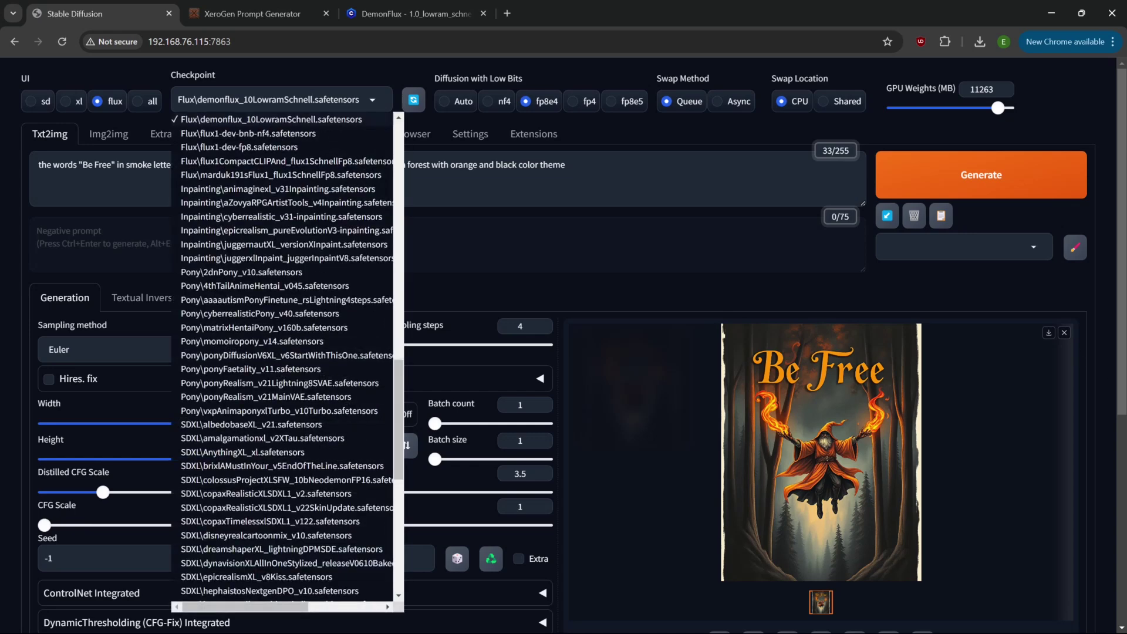
# Load flux1CompactCLIPAnd_flux1SchnellFp8 and render the Be Free prompt, watching loading in the console
pyautogui.click(236, 163)
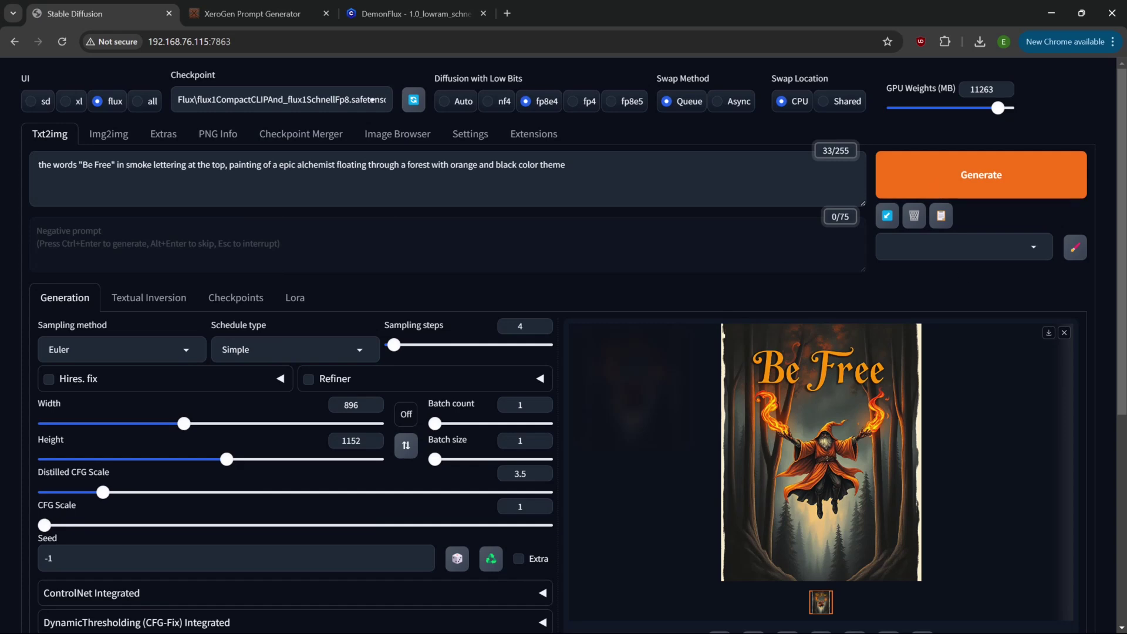
pyautogui.click(935, 192)
pyautogui.hotkey('alt', 'Tab')
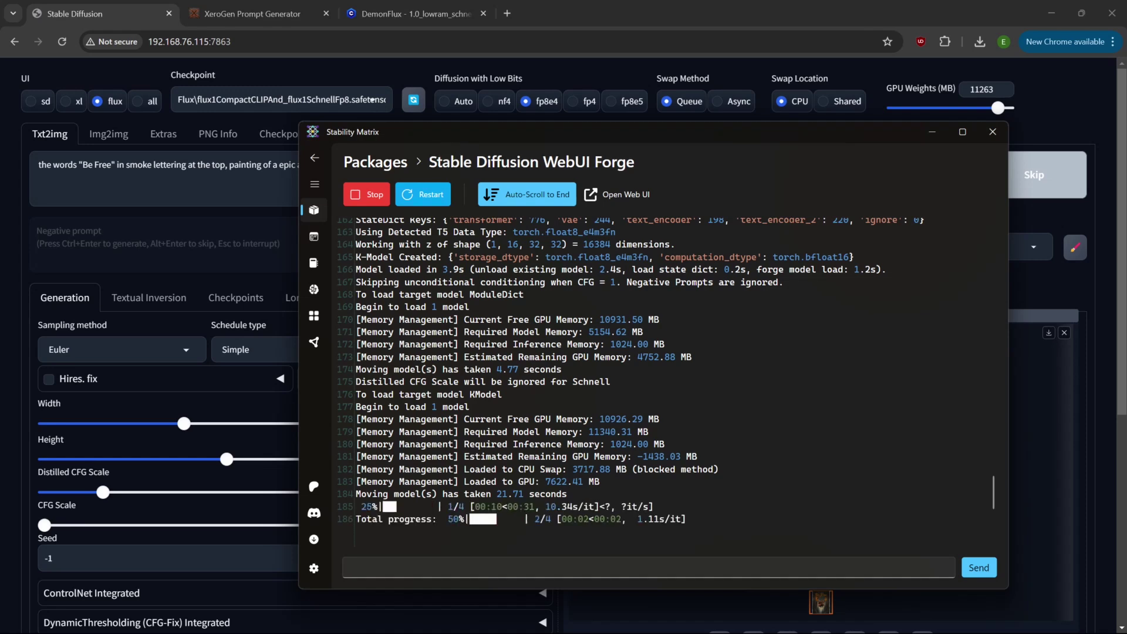
pyautogui.hotkey('alt', 'Tab')
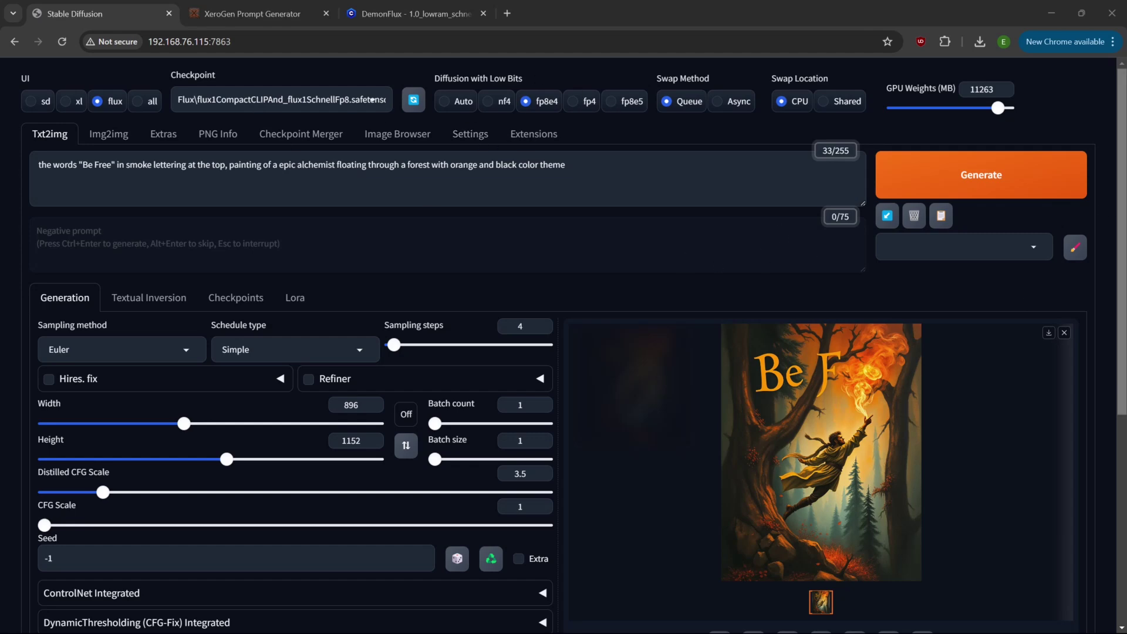
# Switch to the marduk191sFlux1_flux1SchnellFp8 checkpoint and render the Be Free painting
pyautogui.click(372, 99)
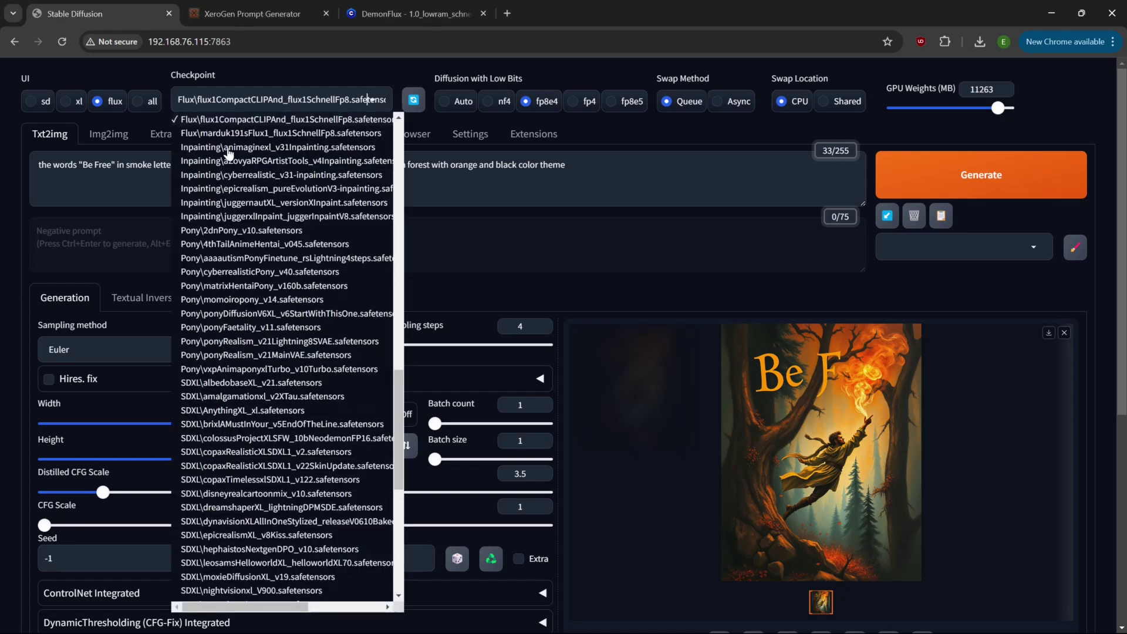
pyautogui.click(215, 134)
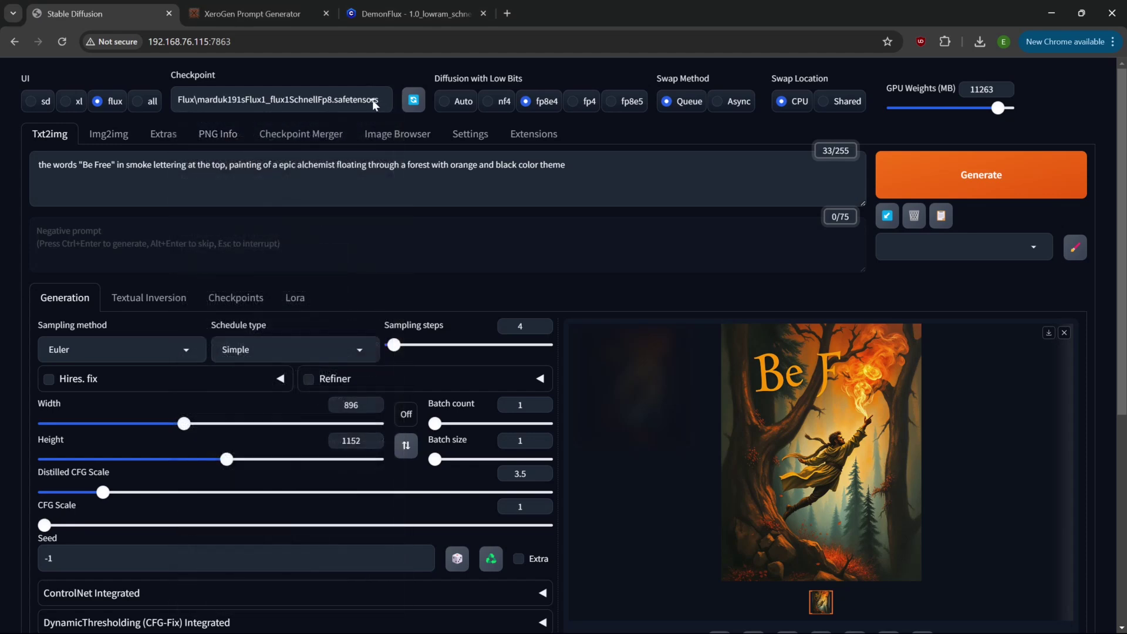
pyautogui.click(1066, 187)
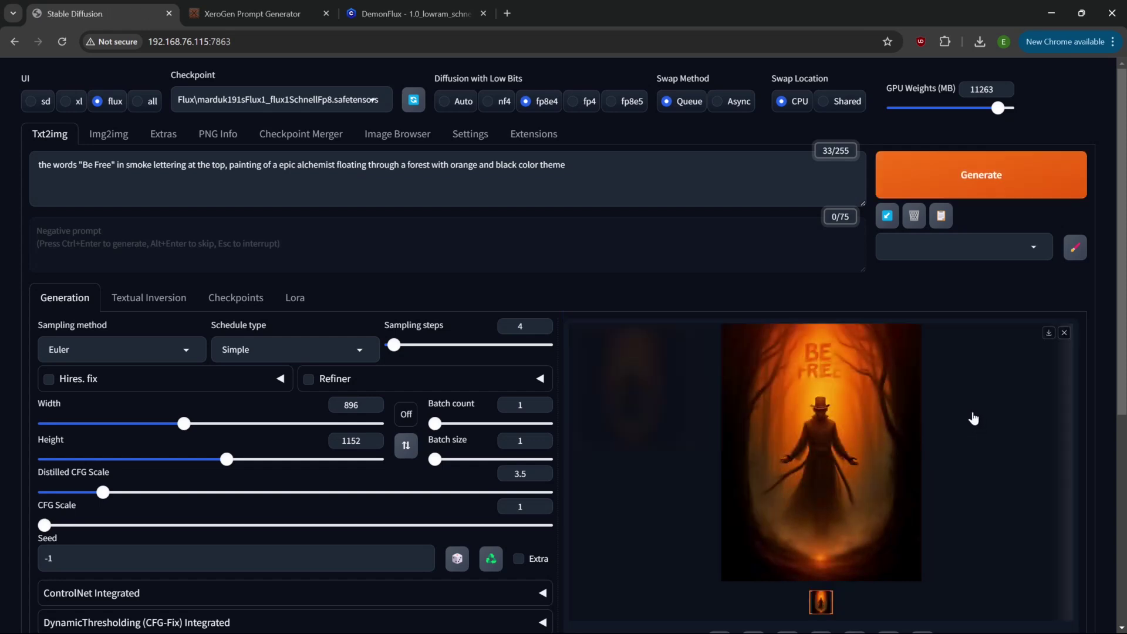
# Inspect the 4-step top-hatted-figure render full-screen, then raise sampling steps to 22
pyautogui.click(844, 439)
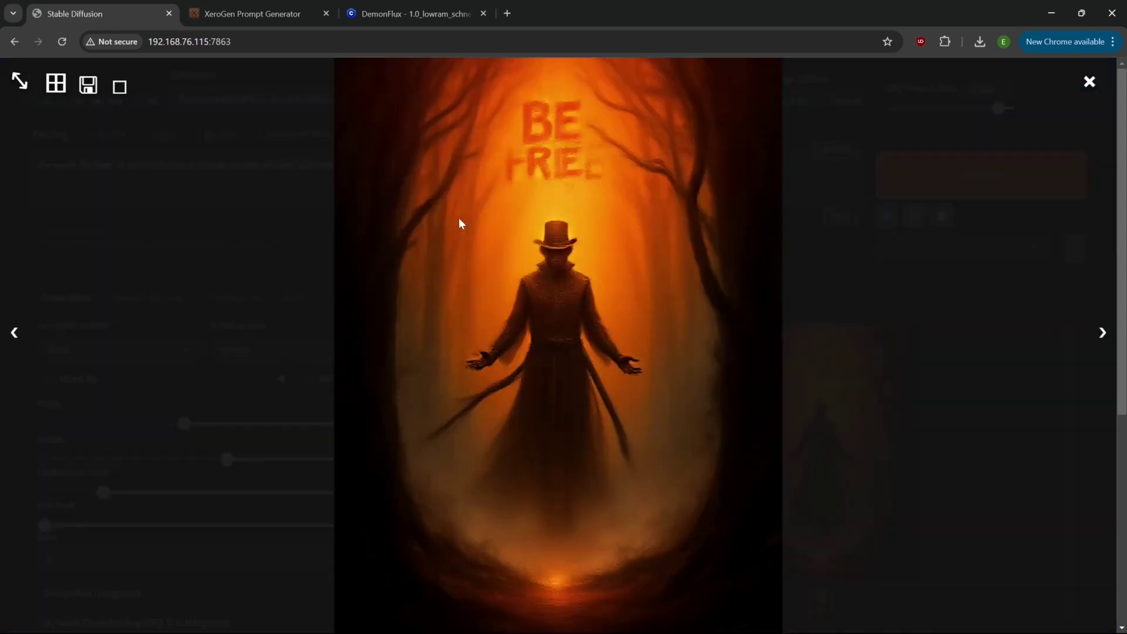
pyautogui.click(600, 353)
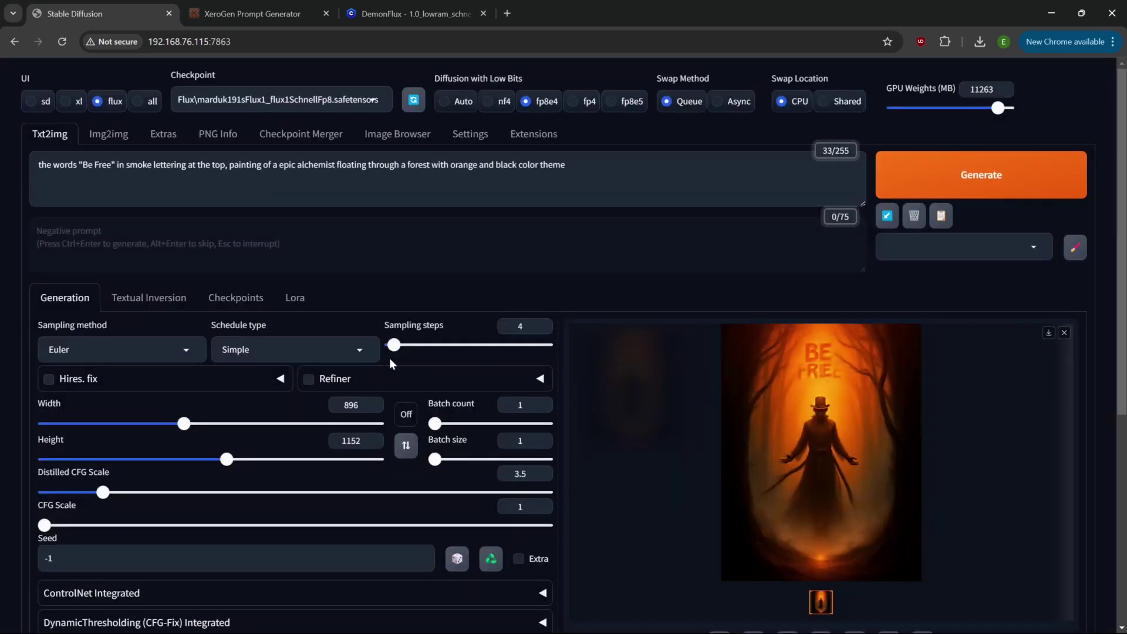
pyautogui.moveTo(394, 345); pyautogui.dragTo(413, 356)
# Lock the seed to 503358331, generate the 22-step render, and inspect it full-screen
pyautogui.scroll(-2, 763, 508)
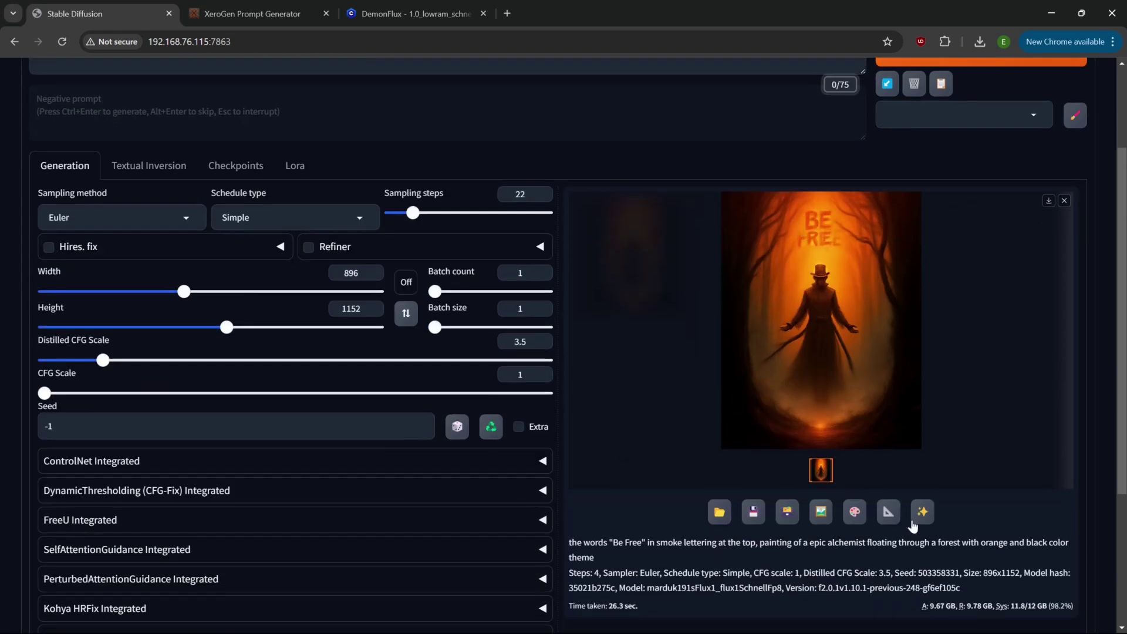
pyautogui.doubleClick(939, 573)
pyautogui.hotkey('ctrl', 'c')
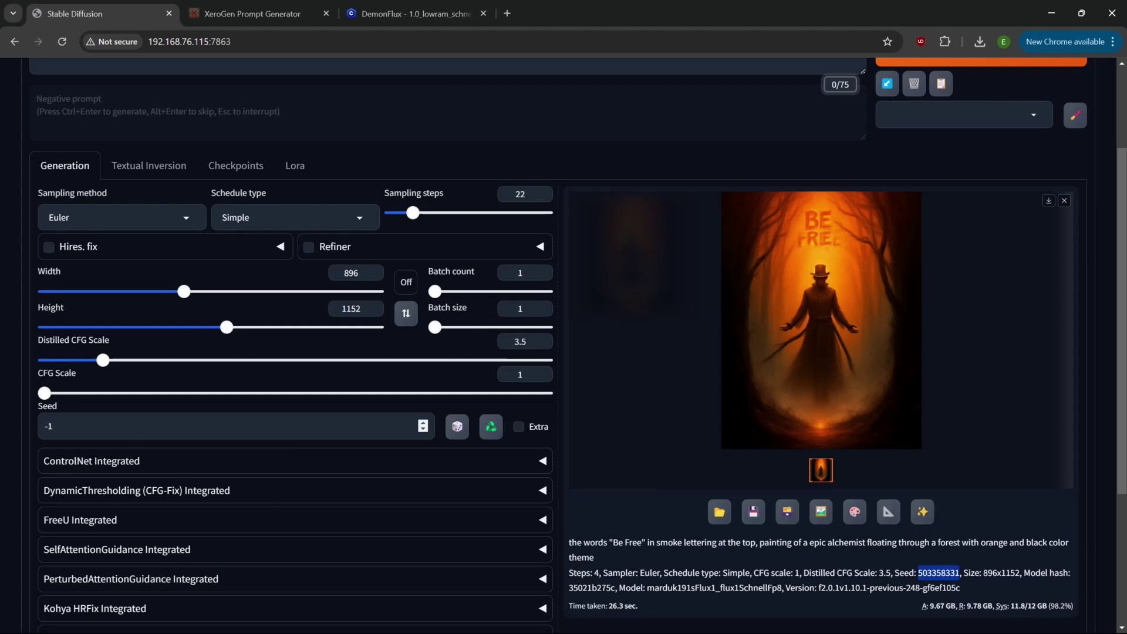
pyautogui.doubleClick(50, 426)
pyautogui.hotkey('ctrl', 'v')
pyautogui.scroll(3, 599, 468)
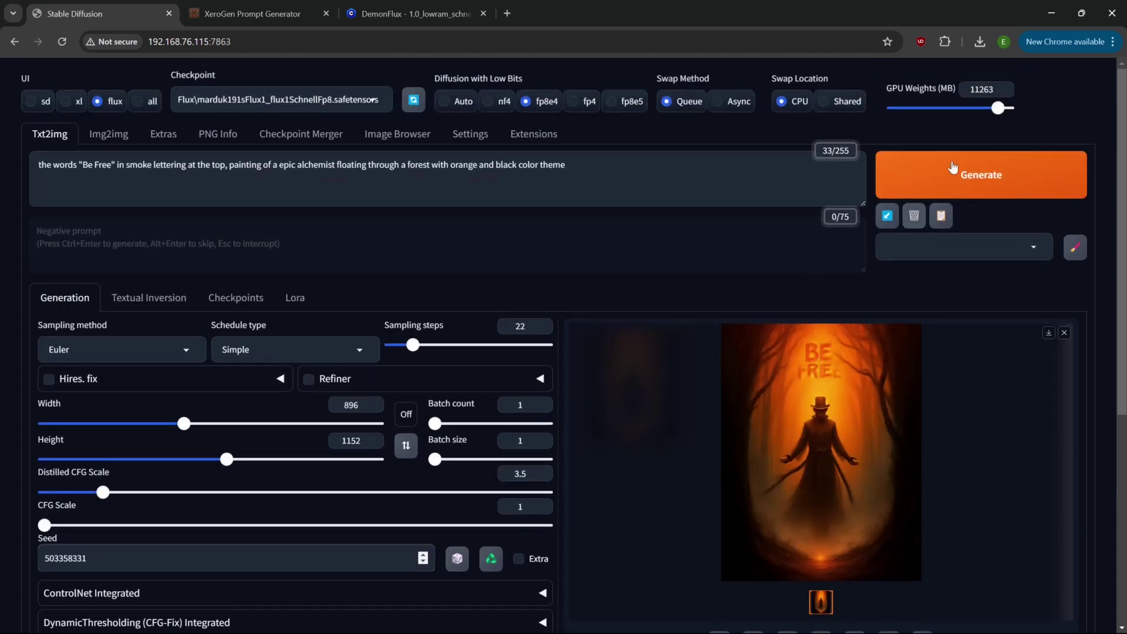
pyautogui.hotkey('ctrl', 'Return')
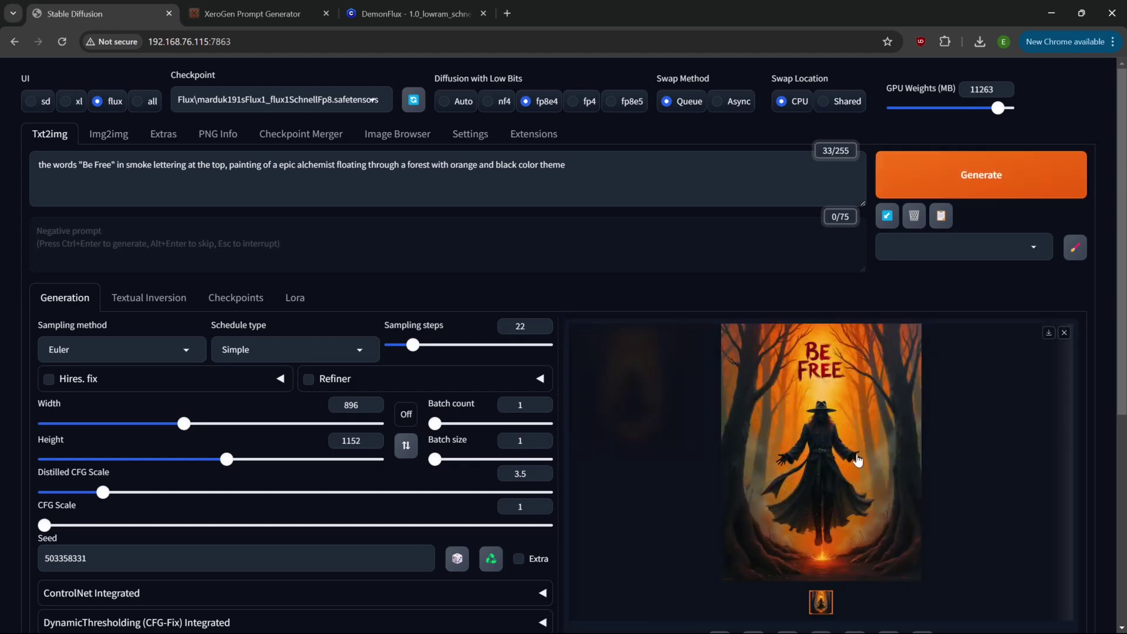
pyautogui.click(846, 479)
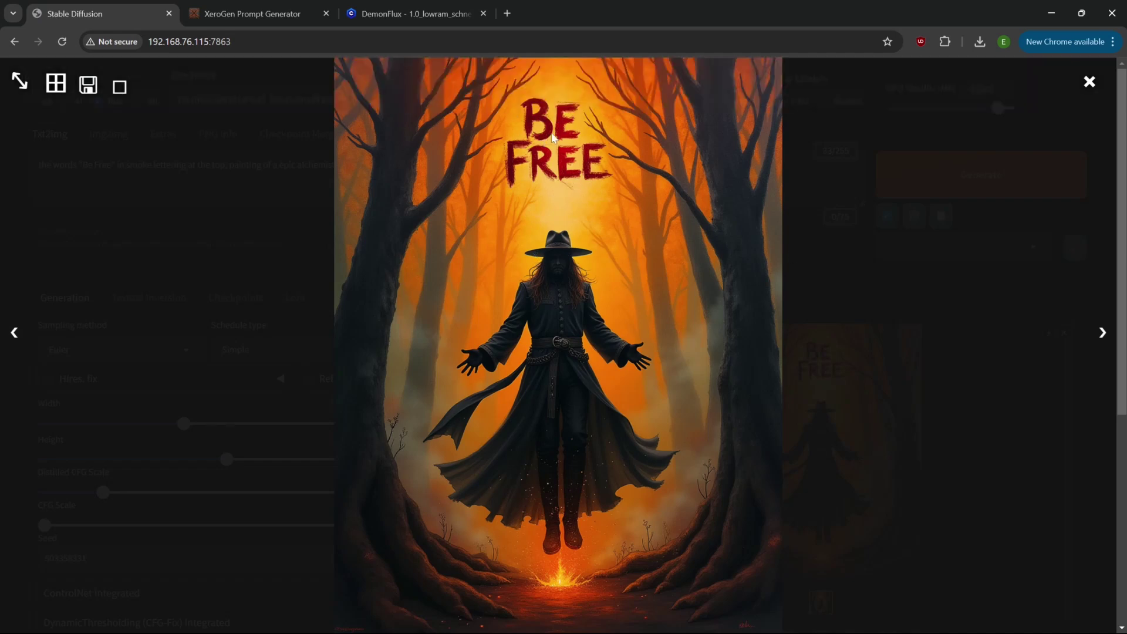
pyautogui.click(693, 361)
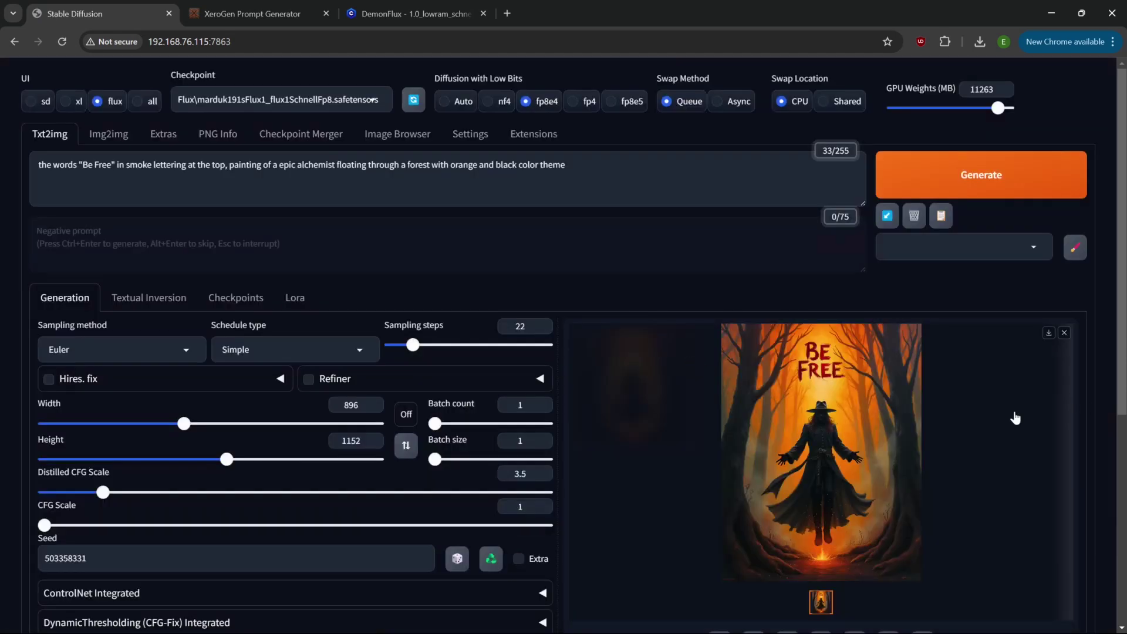
# Open the PS1 / PS2 / Old 3D game style LoRA page from Civitai's model listing, then return to Forge
pyautogui.click(411, 13)
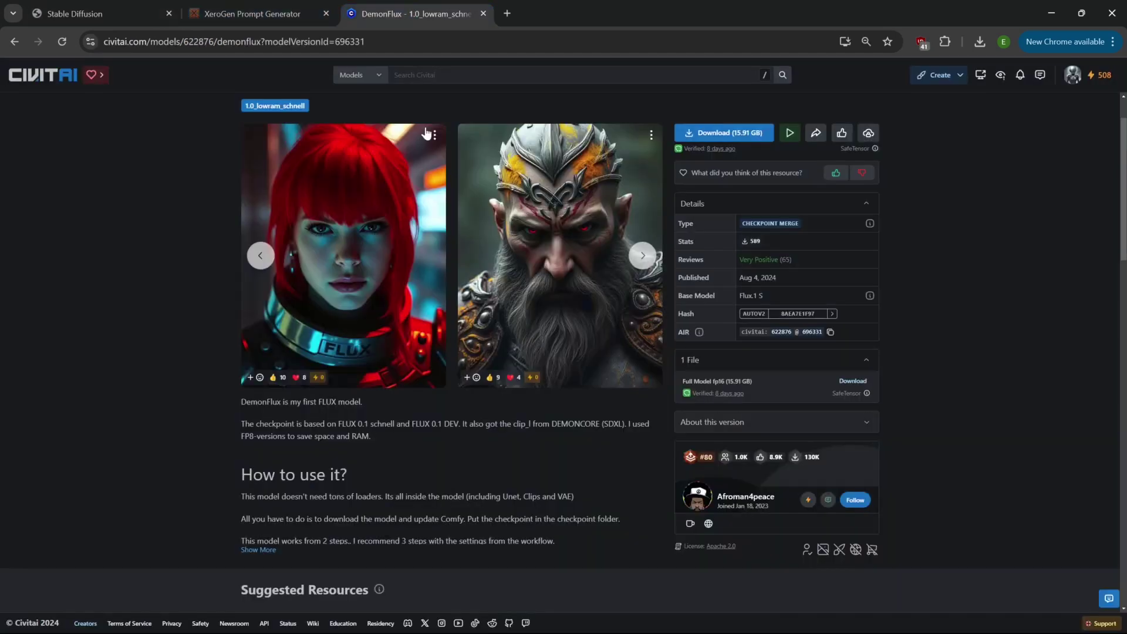
pyautogui.click(15, 41)
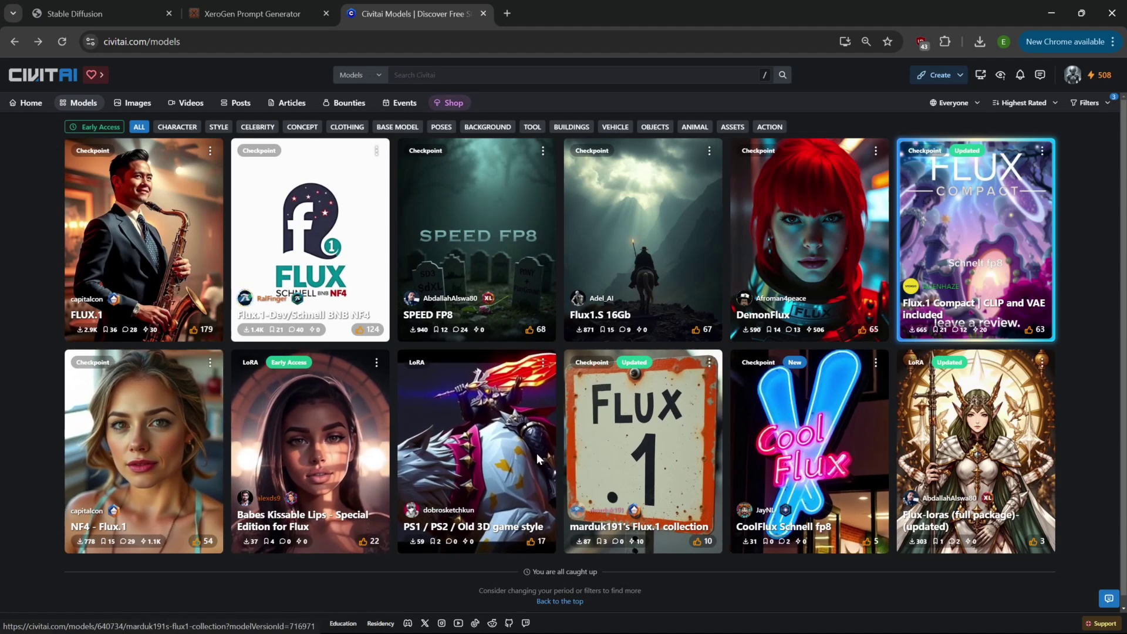
pyautogui.scroll(-1, 704, 434)
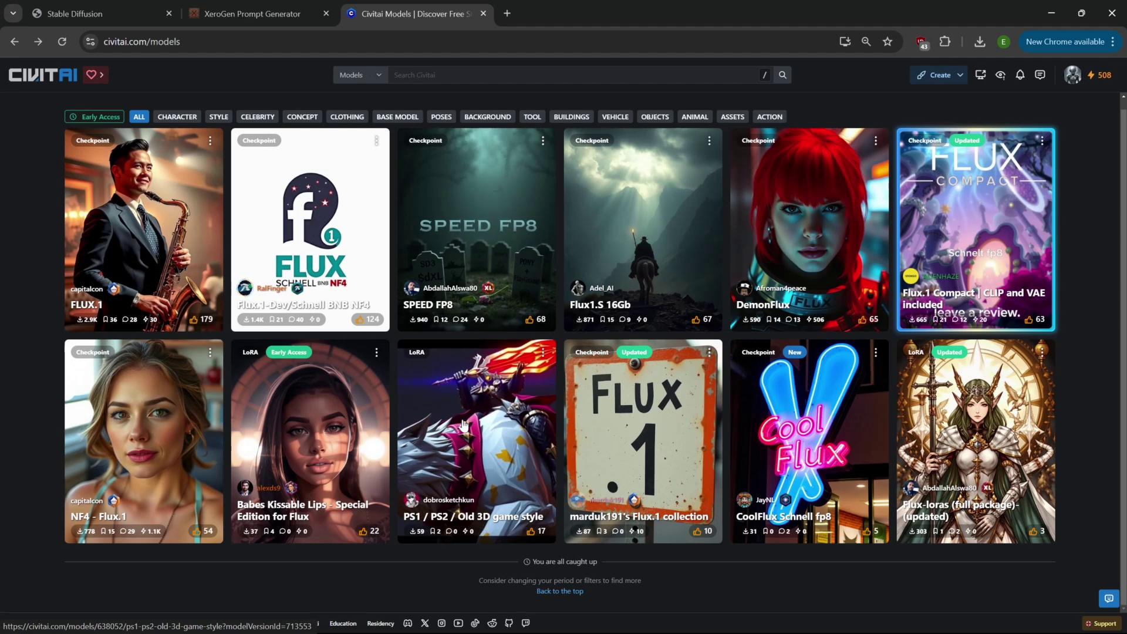
pyautogui.click(470, 452)
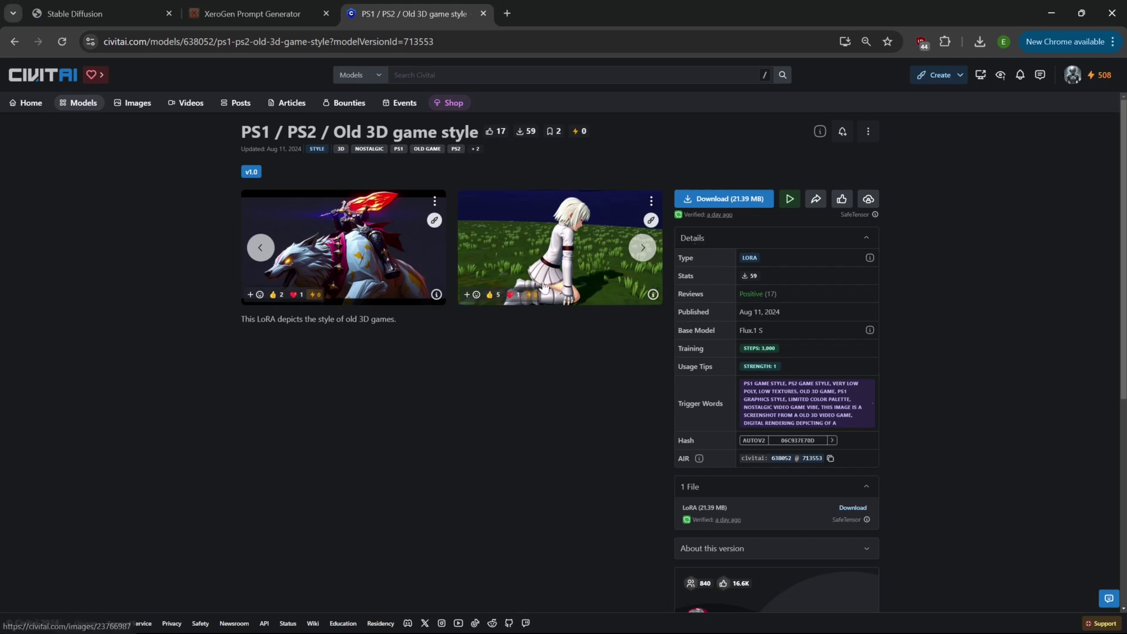
pyautogui.click(81, 12)
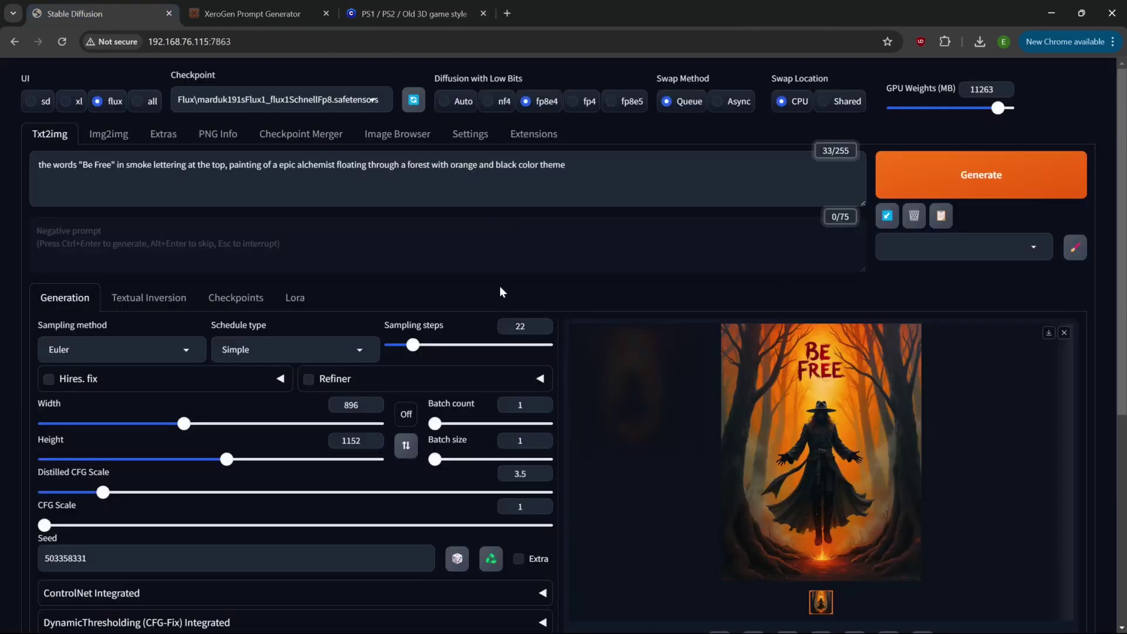
# Refresh the LoRA list and add ps_flux_lora_3000st_sh_cap_fix to the prompt, searching 'ps' then 'flux'
pyautogui.click(296, 299)
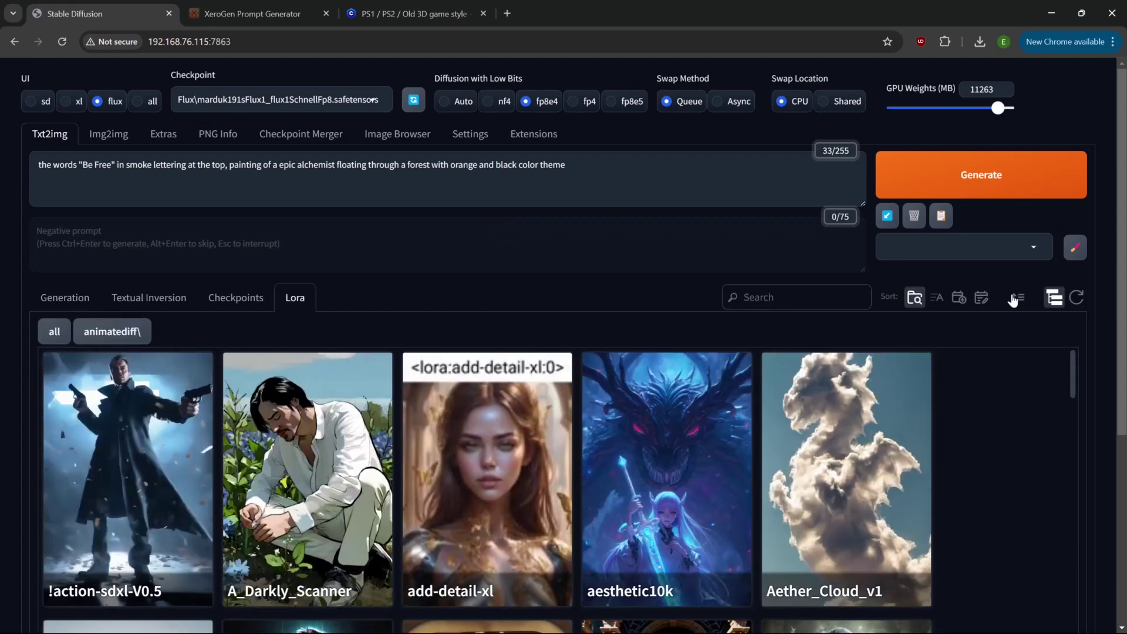
pyautogui.click(1079, 299)
pyautogui.click(818, 297)
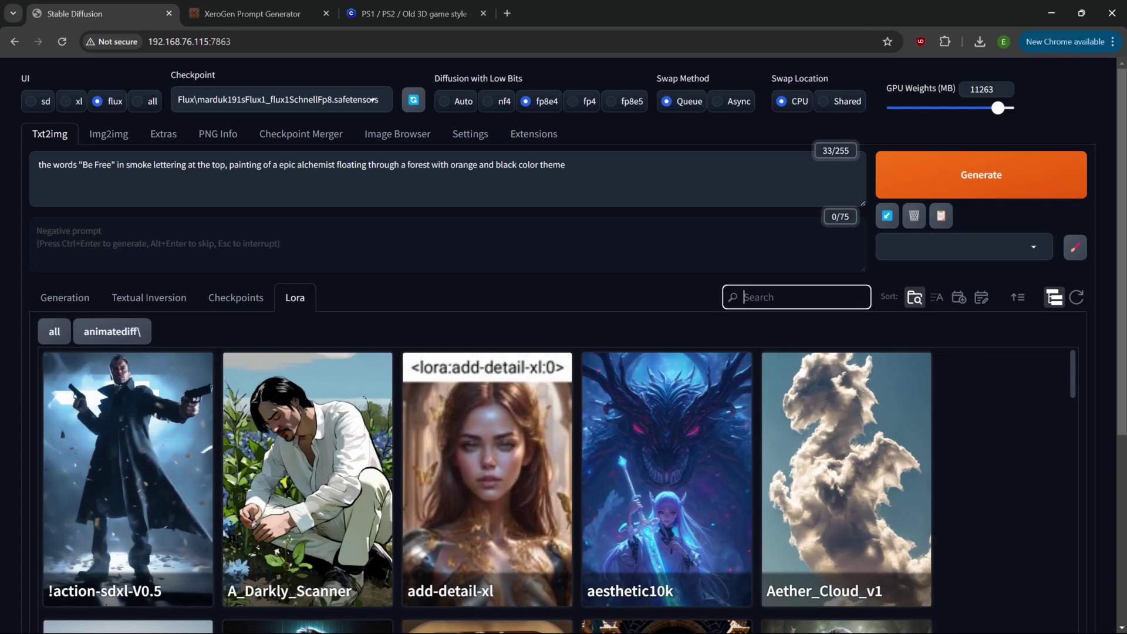
pyautogui.write('ps1')
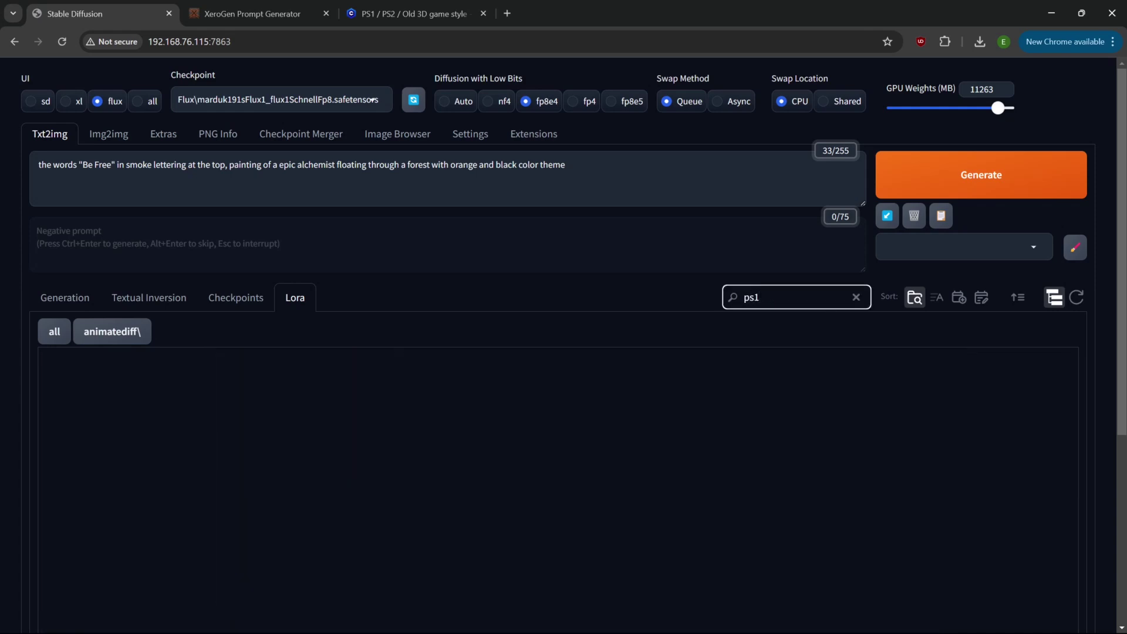
pyautogui.press('BackSpace')
pyautogui.press('BackSpace')
pyautogui.press('BackSpace')
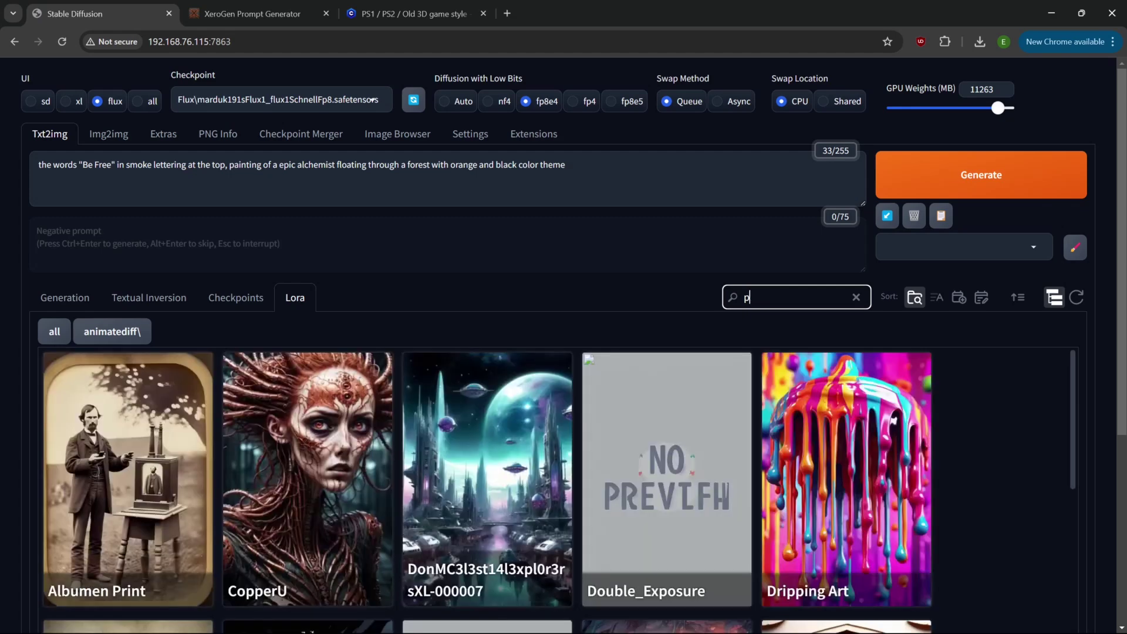
pyautogui.click(43, 346)
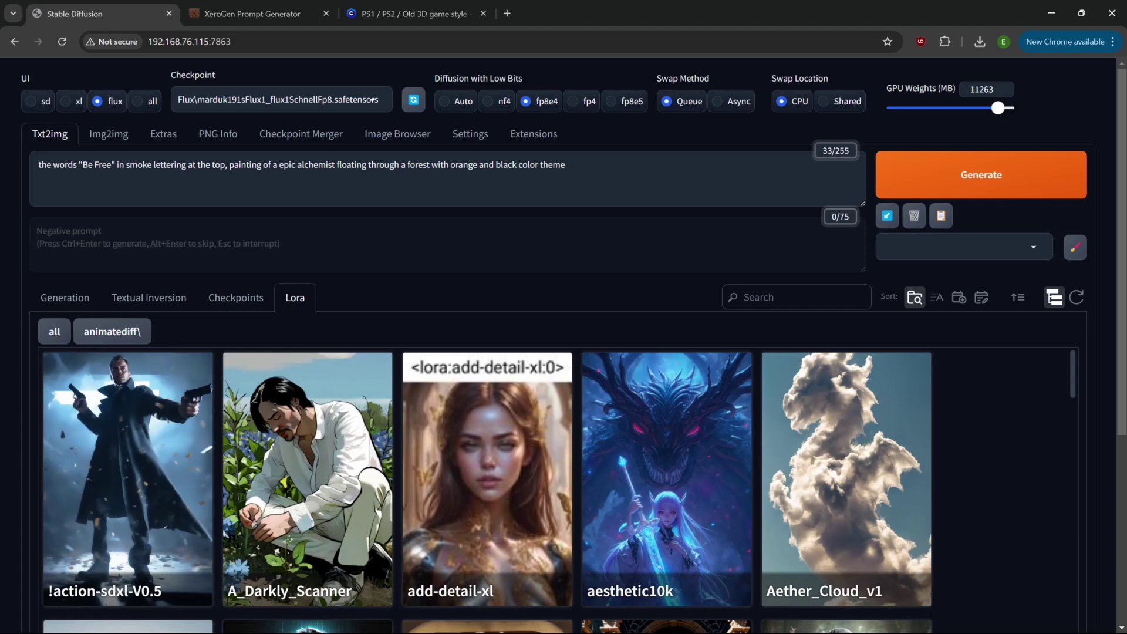
pyautogui.click(913, 305)
pyautogui.click(764, 298)
pyautogui.write('flux')
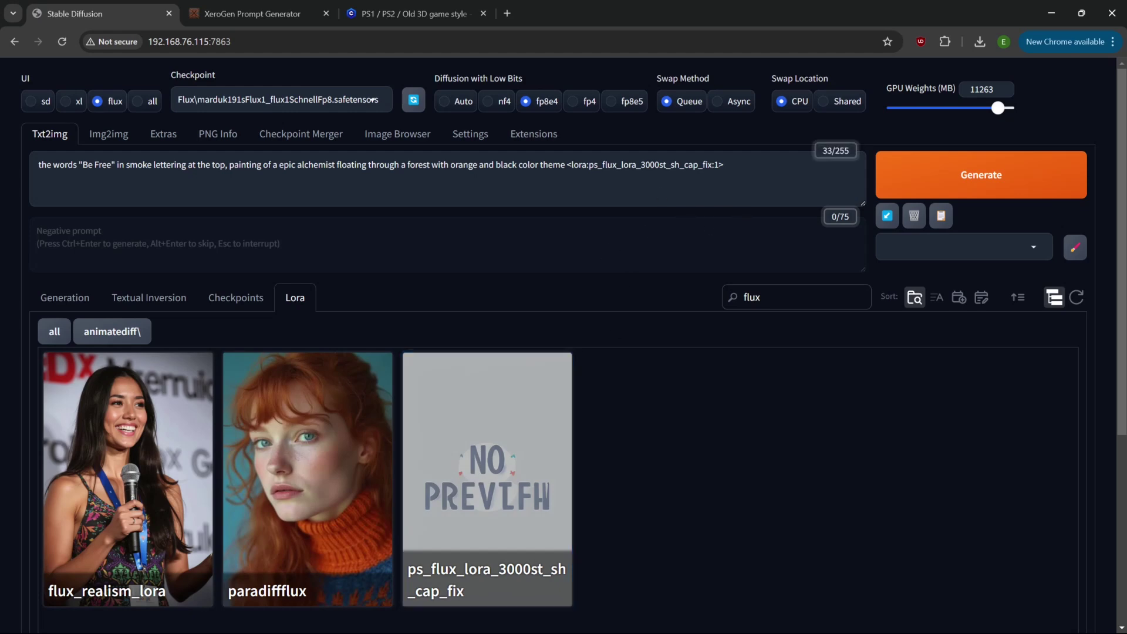
# Copy the trigger phrase PS1 GAME STYLE from the LoRA's Civitai page
pyautogui.click(568, 165)
pyautogui.click(411, 13)
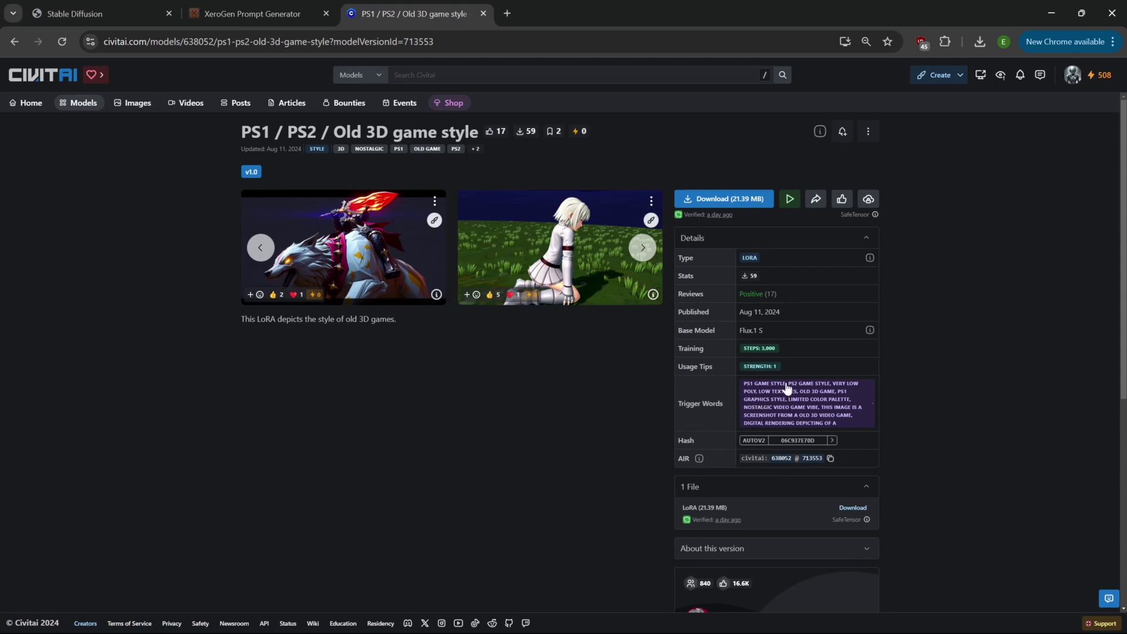
pyautogui.moveTo(788, 388); pyautogui.dragTo(743, 389)
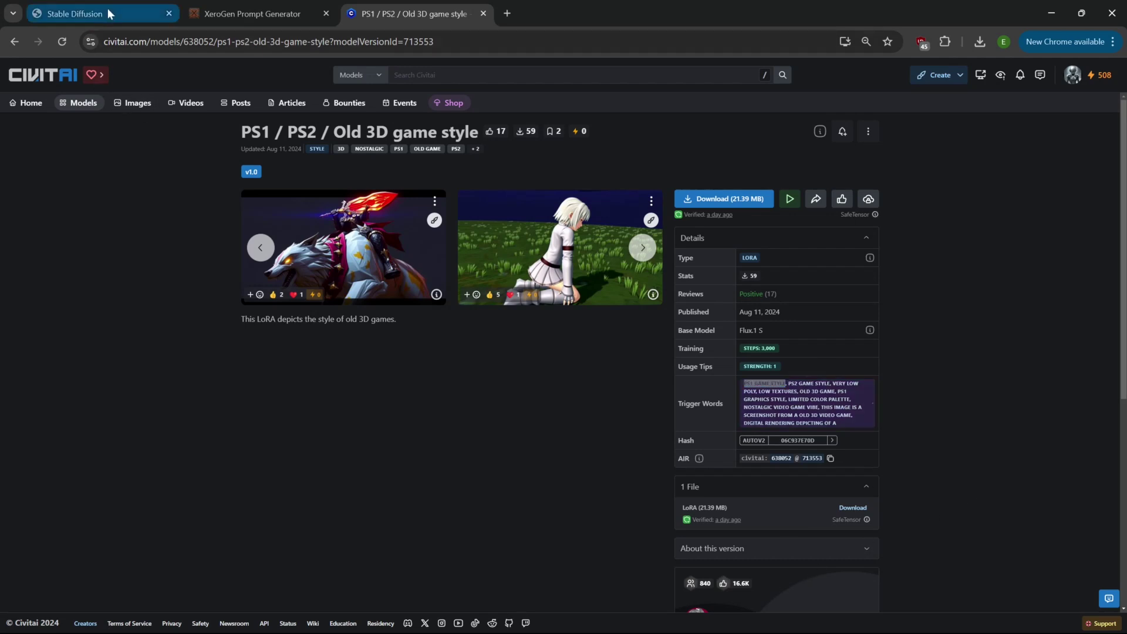
pyautogui.click(109, 13)
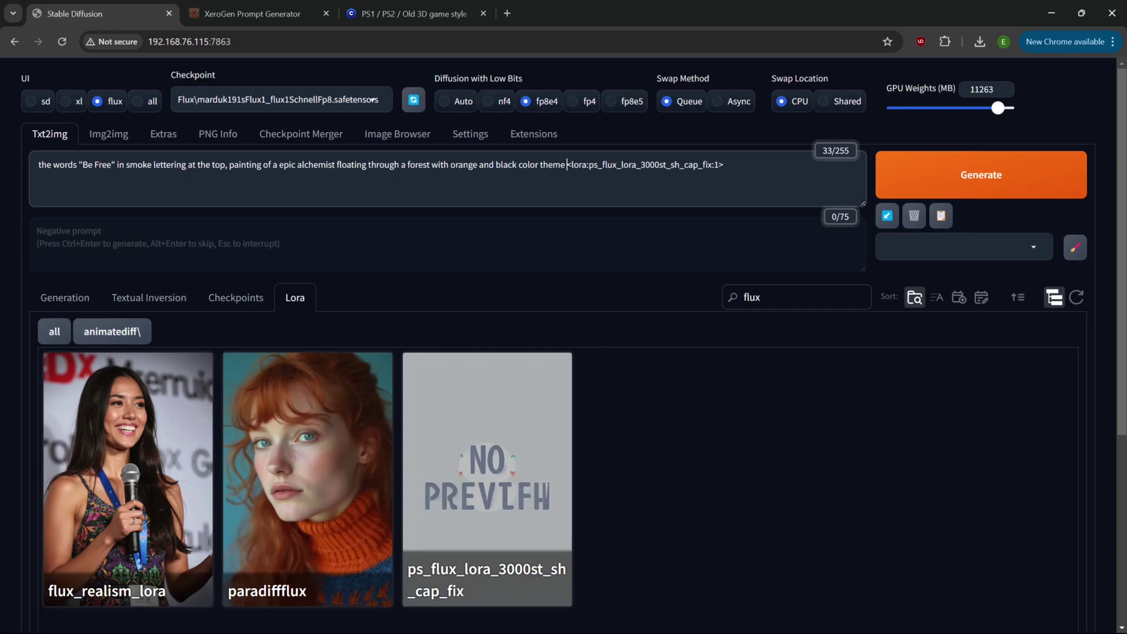
# Insert 'PS1 game style,' before the LoRA tag and generate a new Be Free painting
pyautogui.write('PS1 game style')
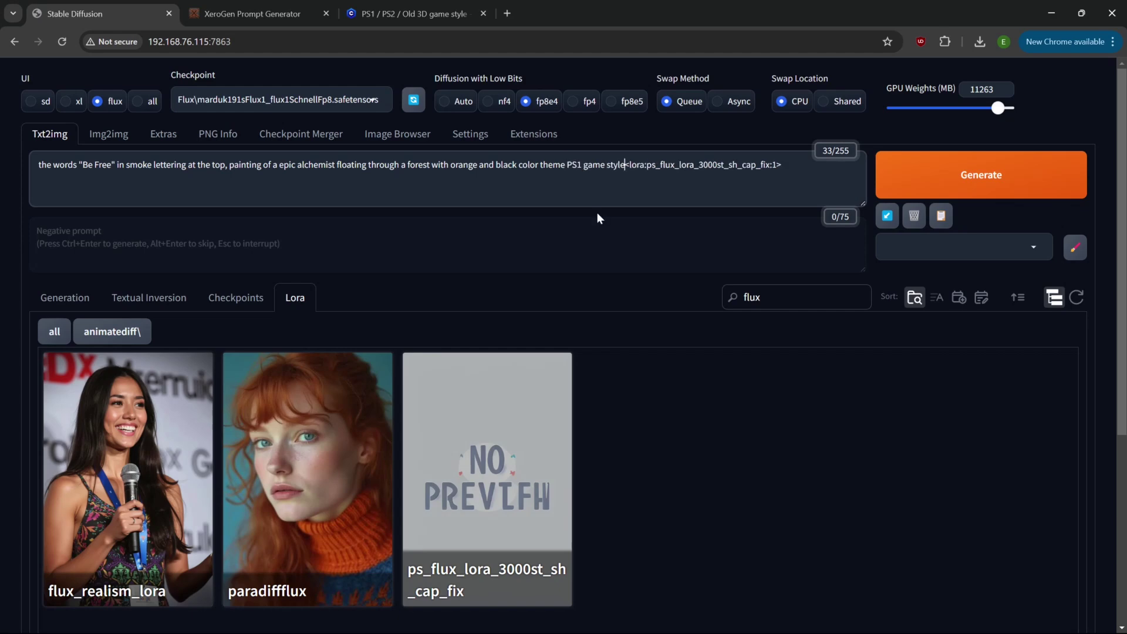
pyautogui.write(',')
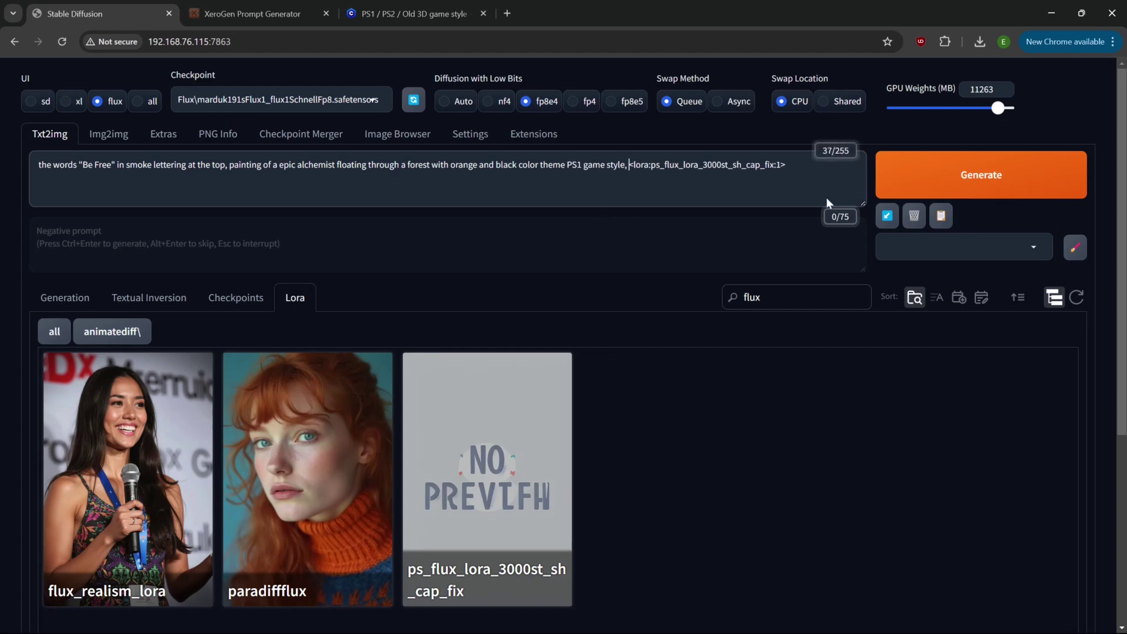
pyautogui.click(936, 189)
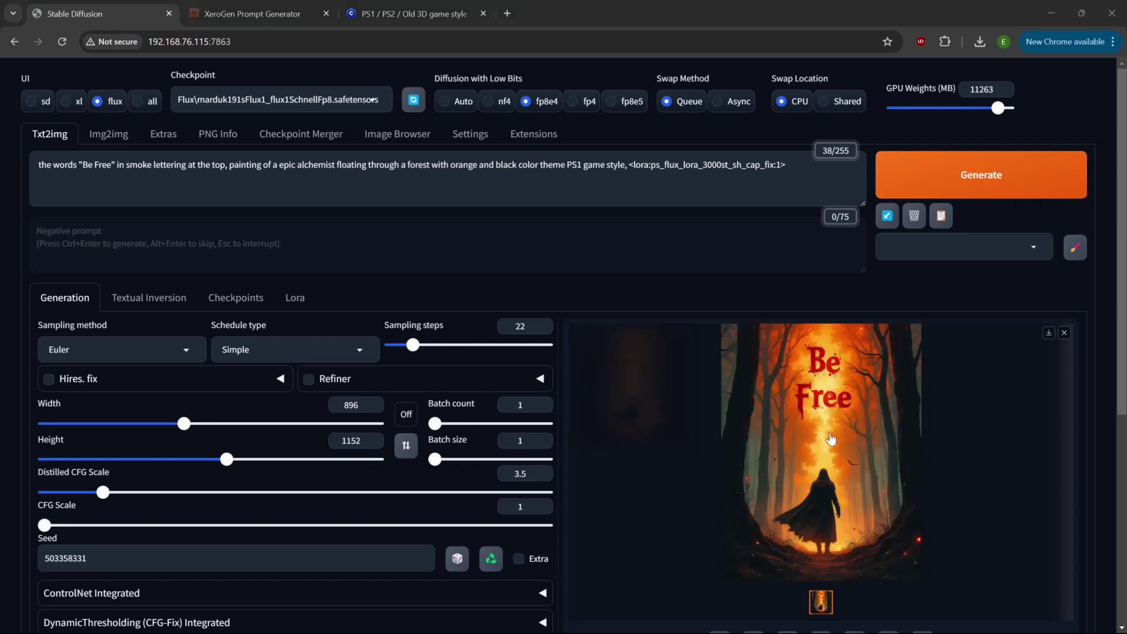
# View the hooded-figure render full-screen and reset the seed to random (-1)
pyautogui.click(837, 459)
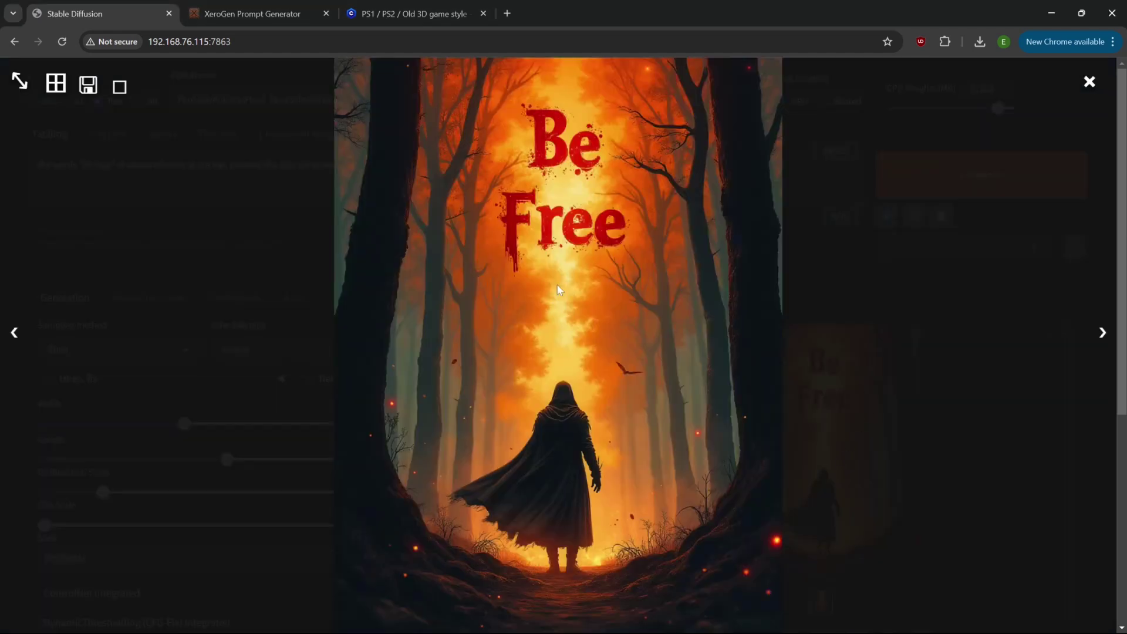
pyautogui.click(589, 468)
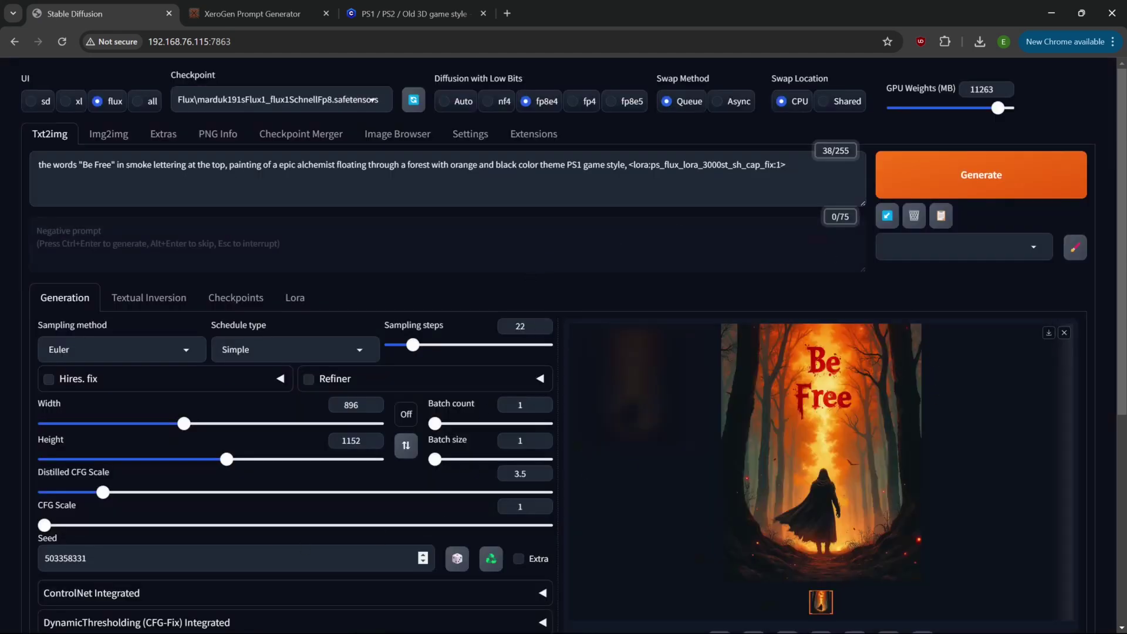
pyautogui.click(456, 564)
pyautogui.click(286, 99)
# Select the demonflux_10LowramSchnell checkpoint with Diffusion in Low Bits set to Auto
pyautogui.scroll(2, 268, 244)
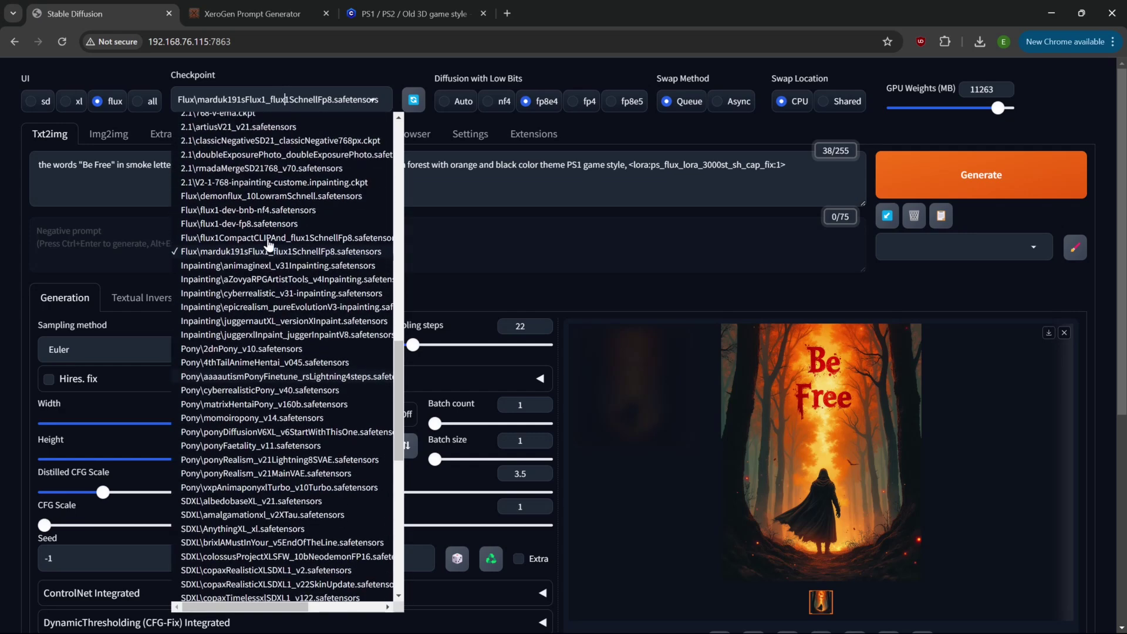
pyautogui.click(234, 196)
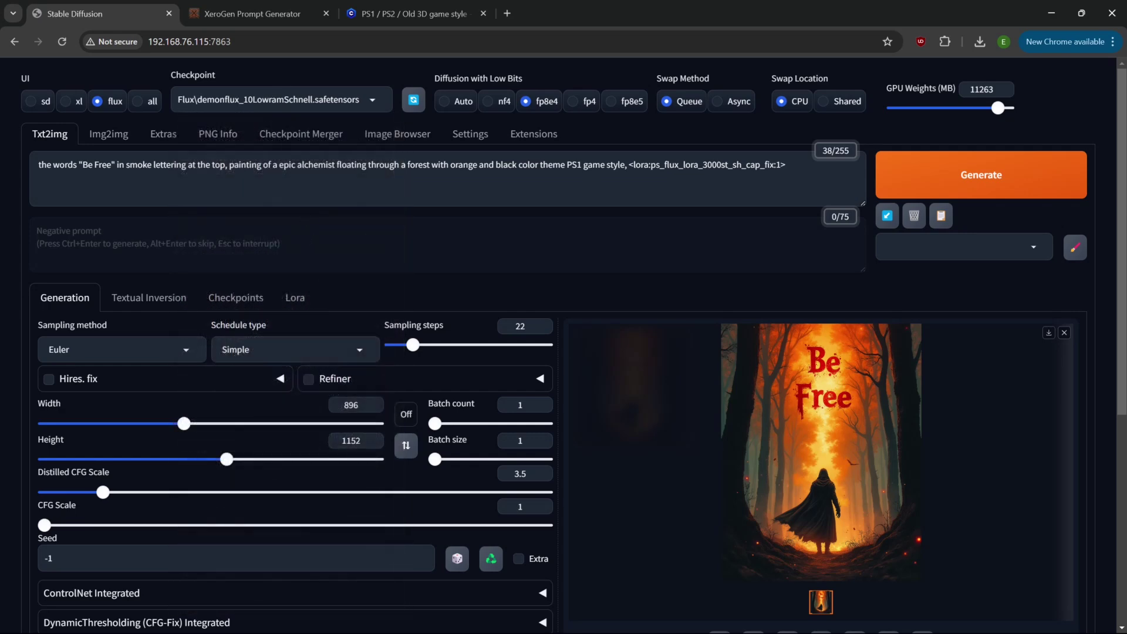
pyautogui.click(441, 103)
# Lower sampling steps to 8 and start the render, then view the PS1/PS2 LoRA page
pyautogui.moveTo(414, 348); pyautogui.dragTo(400, 349)
pyautogui.click(521, 327)
pyautogui.press('Down')
pyautogui.click(1045, 182)
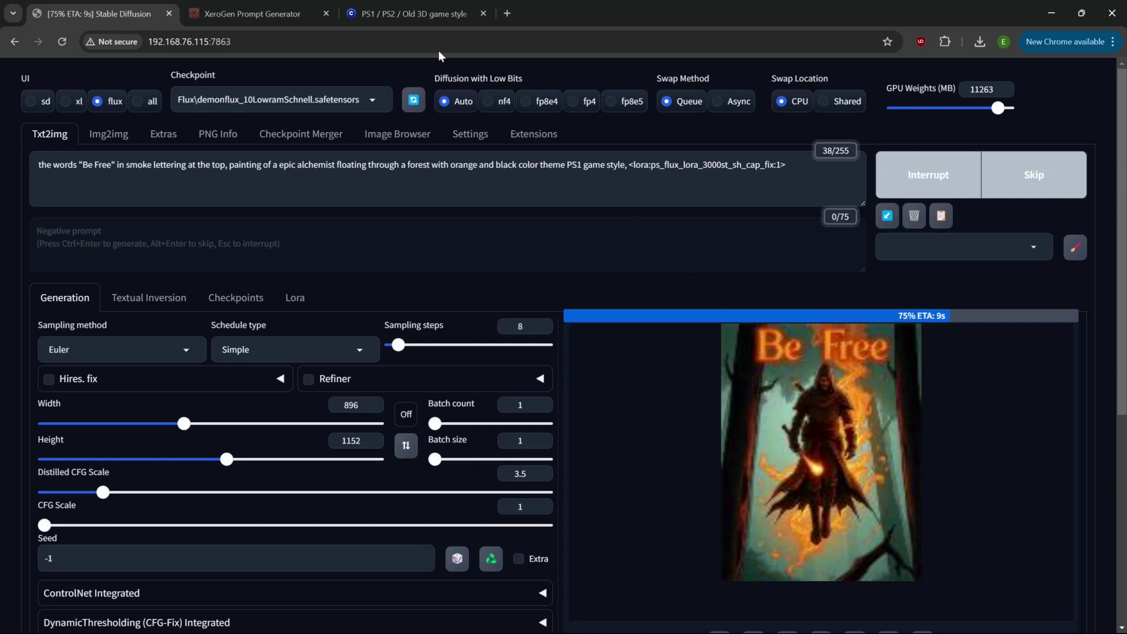
pyautogui.click(417, 13)
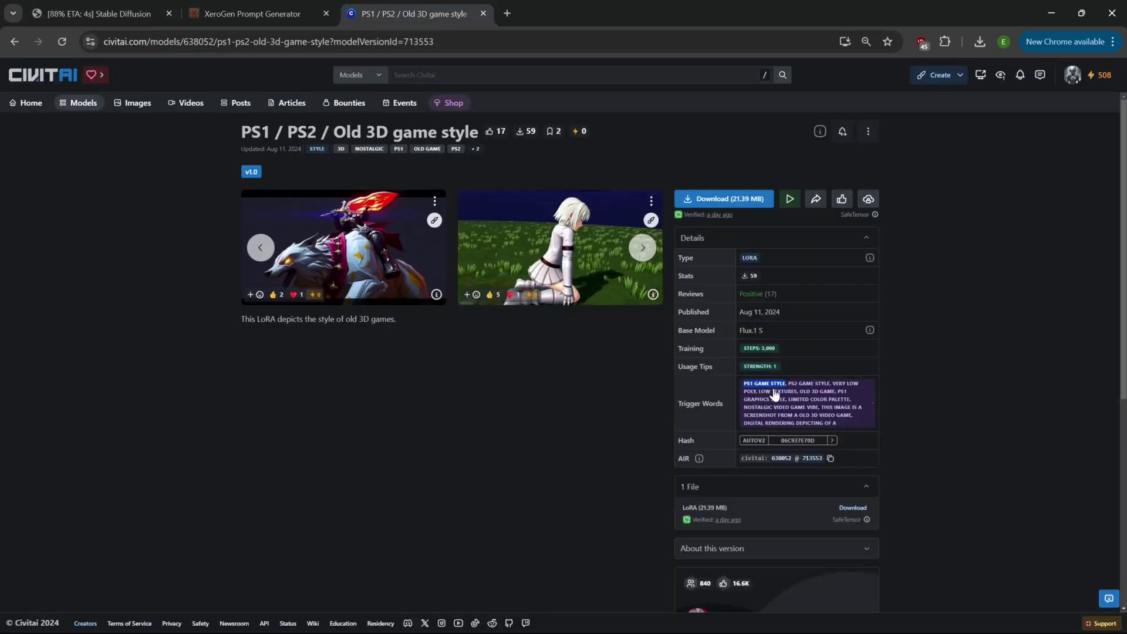
# Copy the PS1/PS2 LoRA's trigger words on Civitai and go back to Forge
pyautogui.click(797, 405)
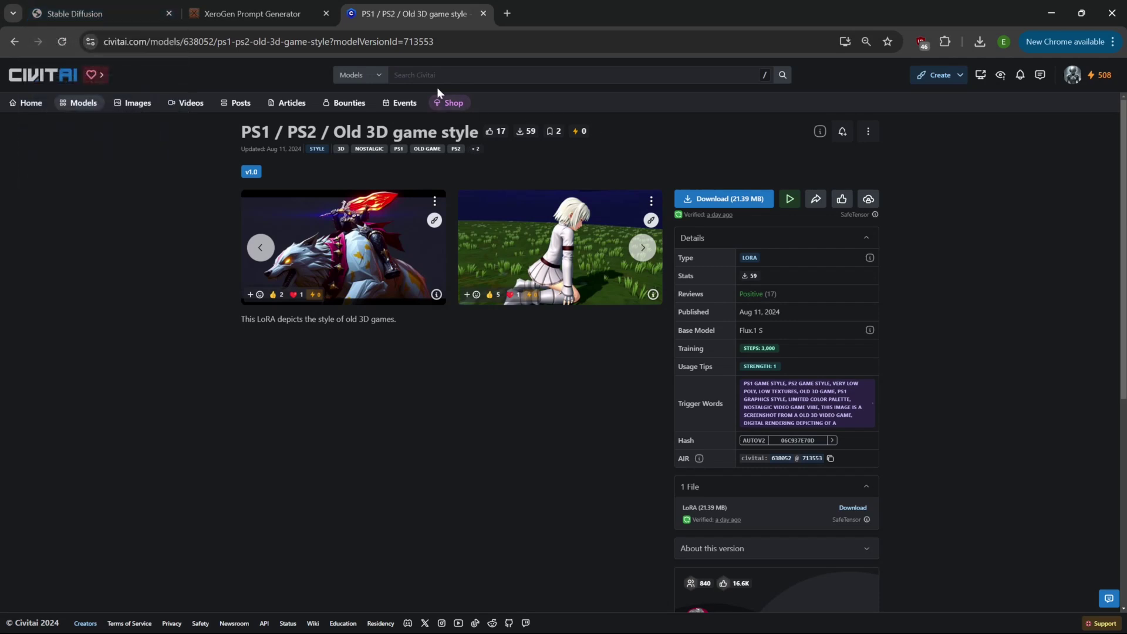
pyautogui.click(84, 18)
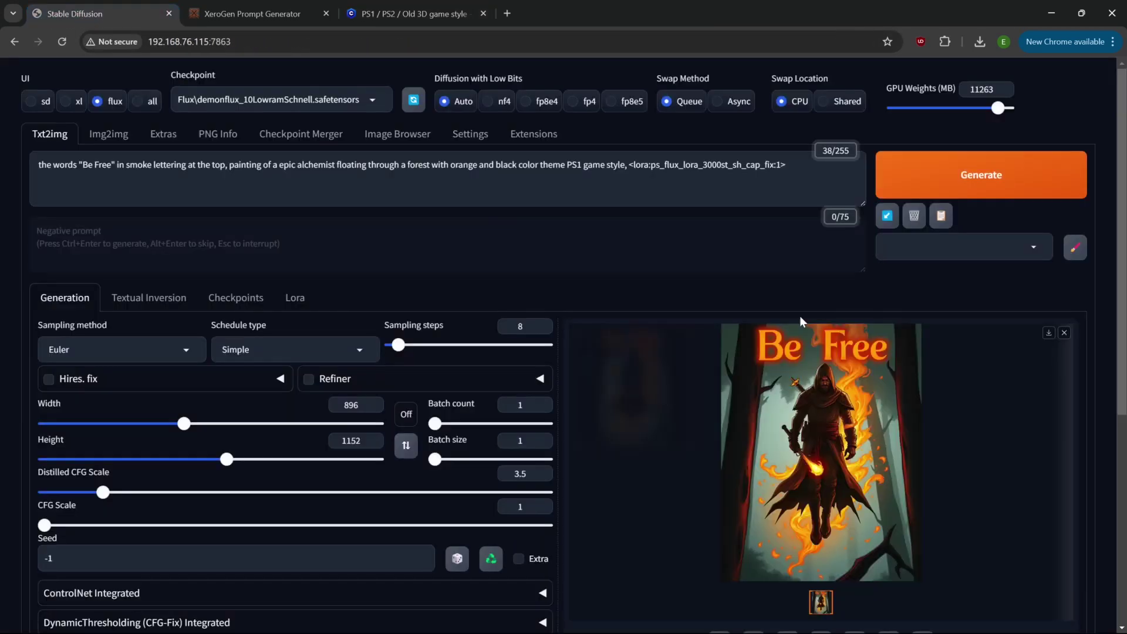
# After viewing the 8-step render, change 'PS1 game style' to 'PS2 game style' and generate
pyautogui.click(848, 442)
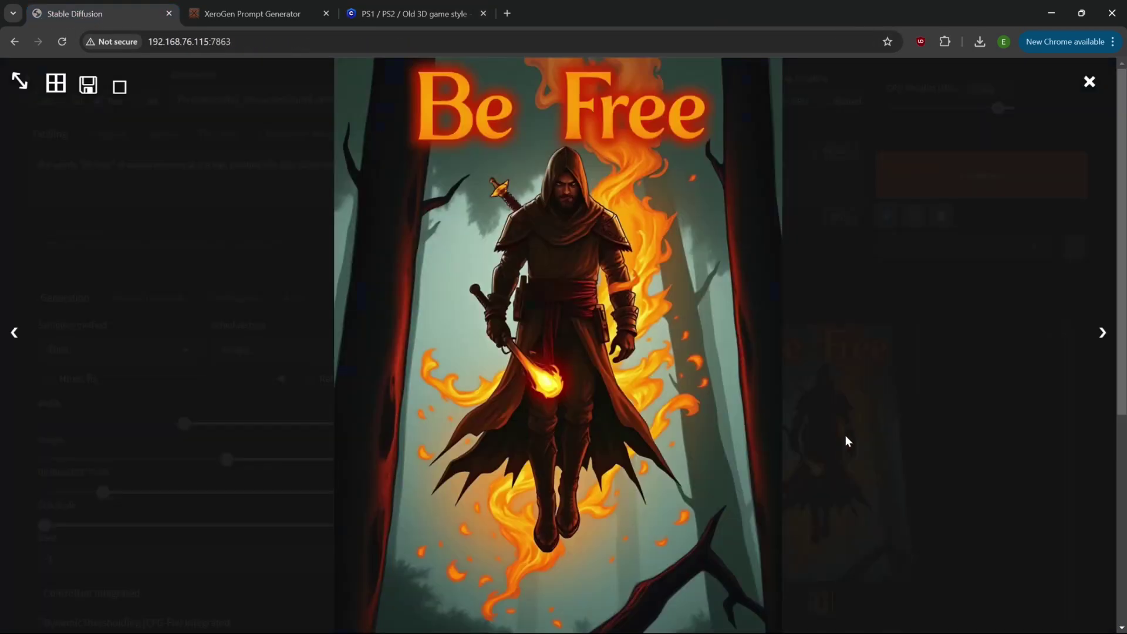
pyautogui.click(633, 372)
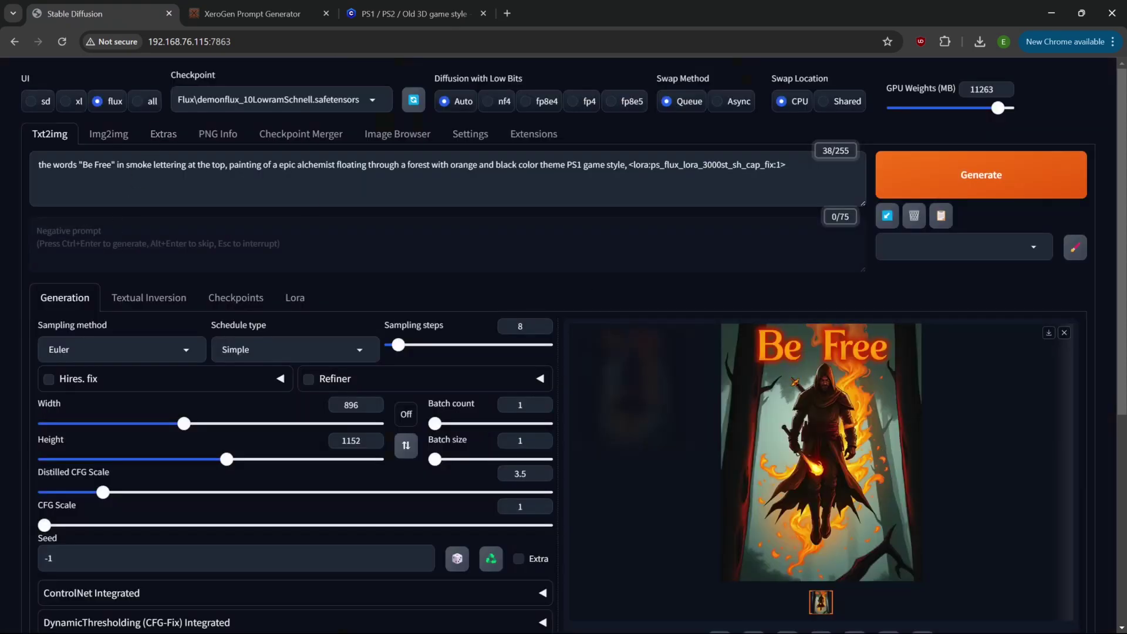
pyautogui.click(581, 165)
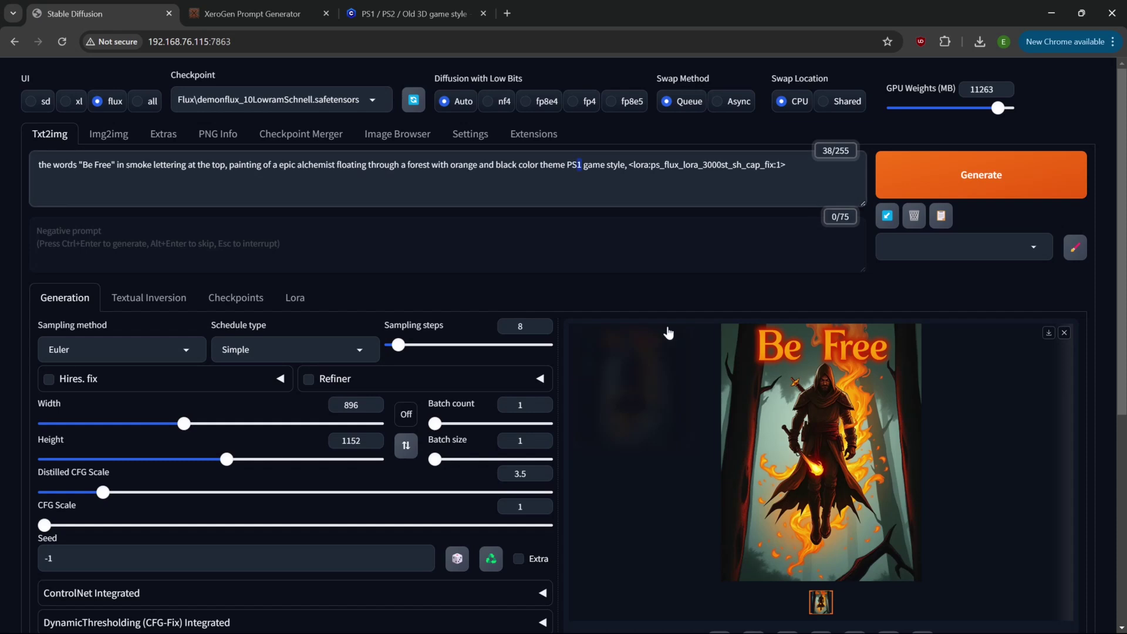
pyautogui.write('2')
pyautogui.click(903, 191)
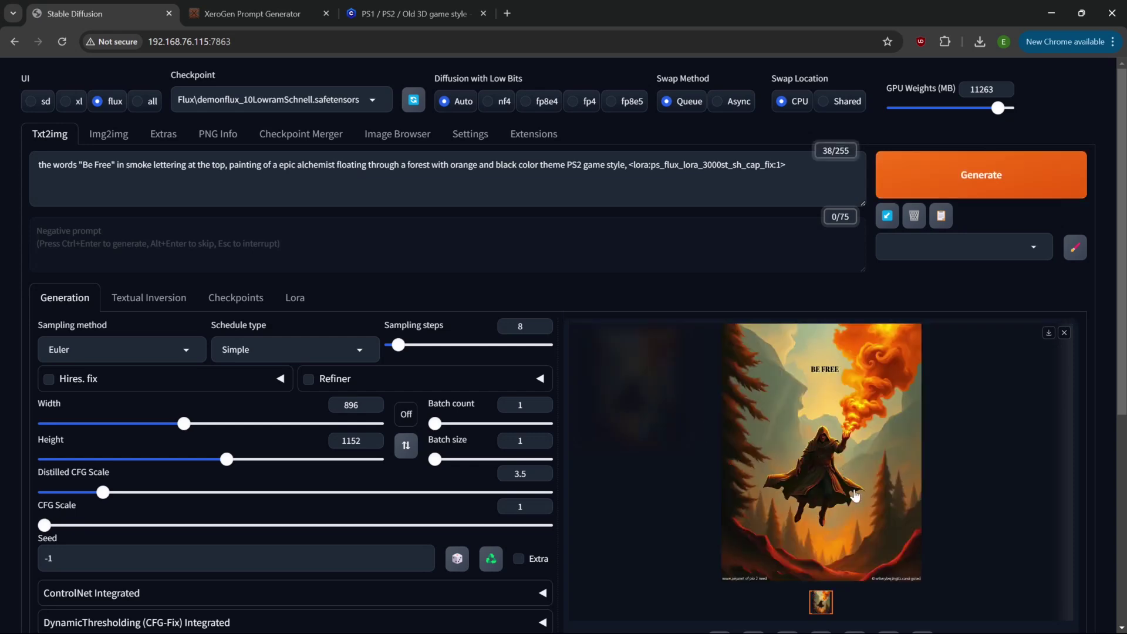
# View the small 'BE FREE' PS2-style render full-size
pyautogui.click(854, 491)
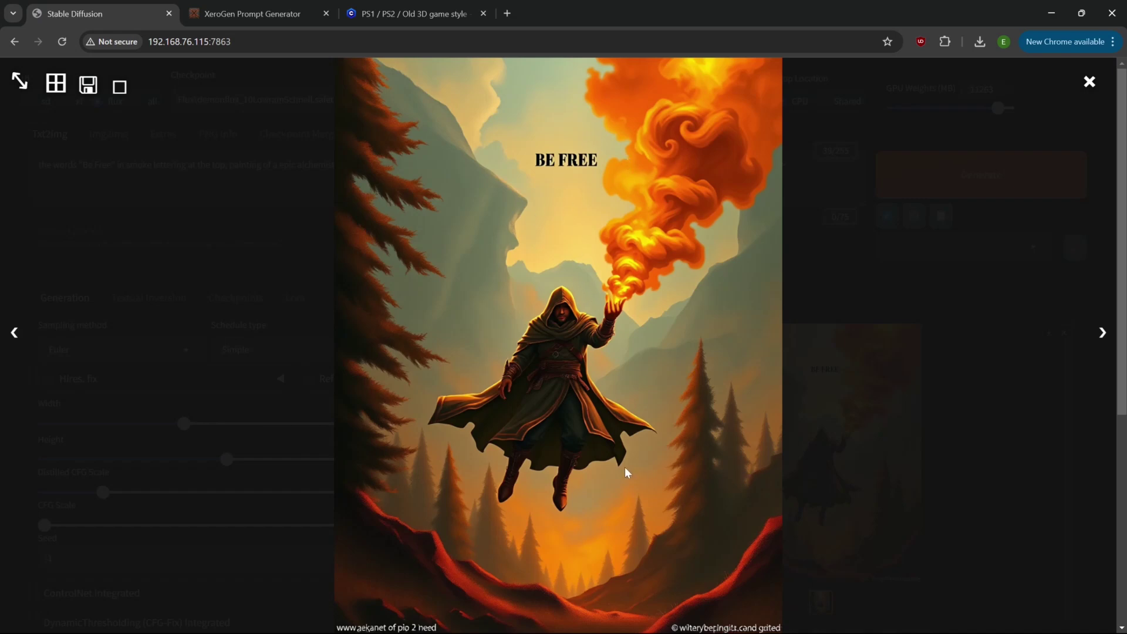
pyautogui.click(803, 315)
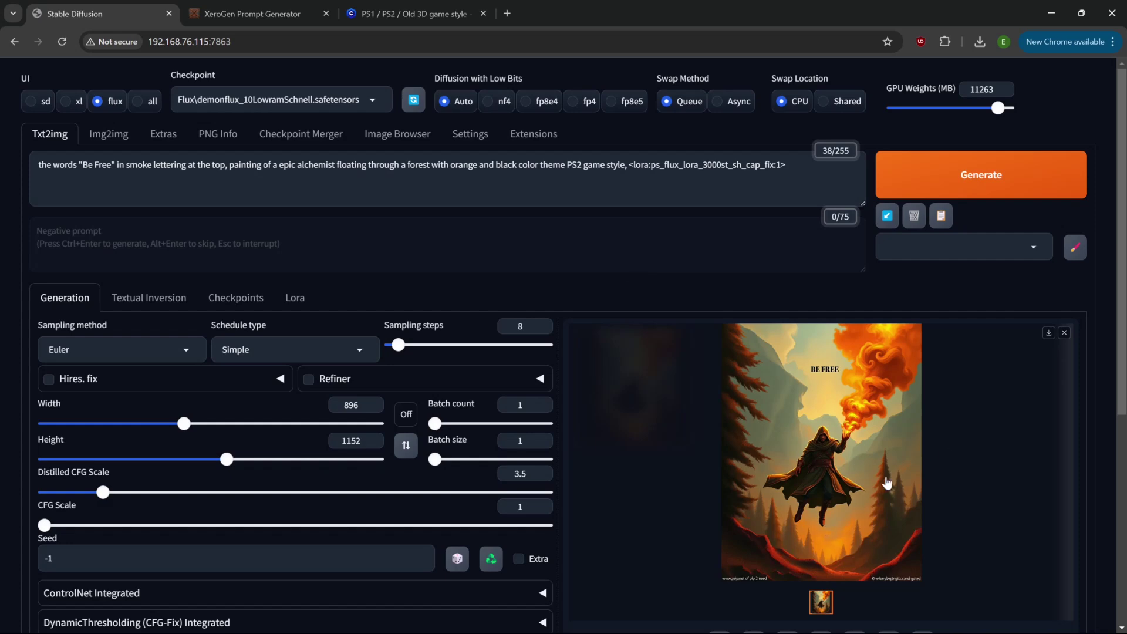
pyautogui.click(295, 298)
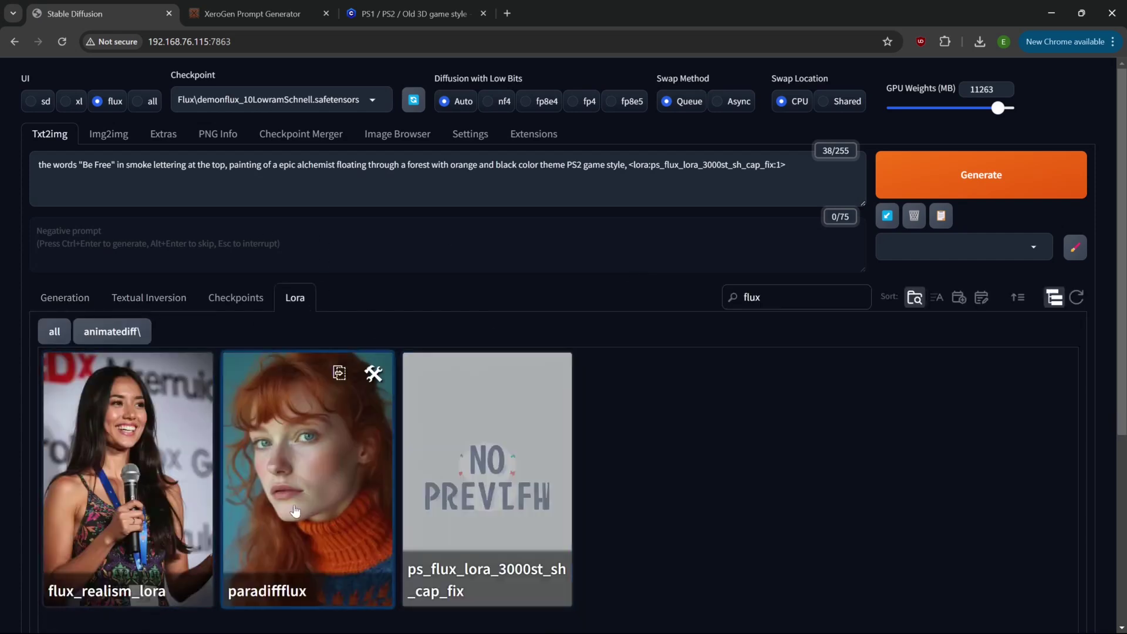
# Replace 'PS2 game style' and its LoRA tag with flux_realism_lora, generate, and view the gold-lettered result
pyautogui.scroll(-2, 296, 511)
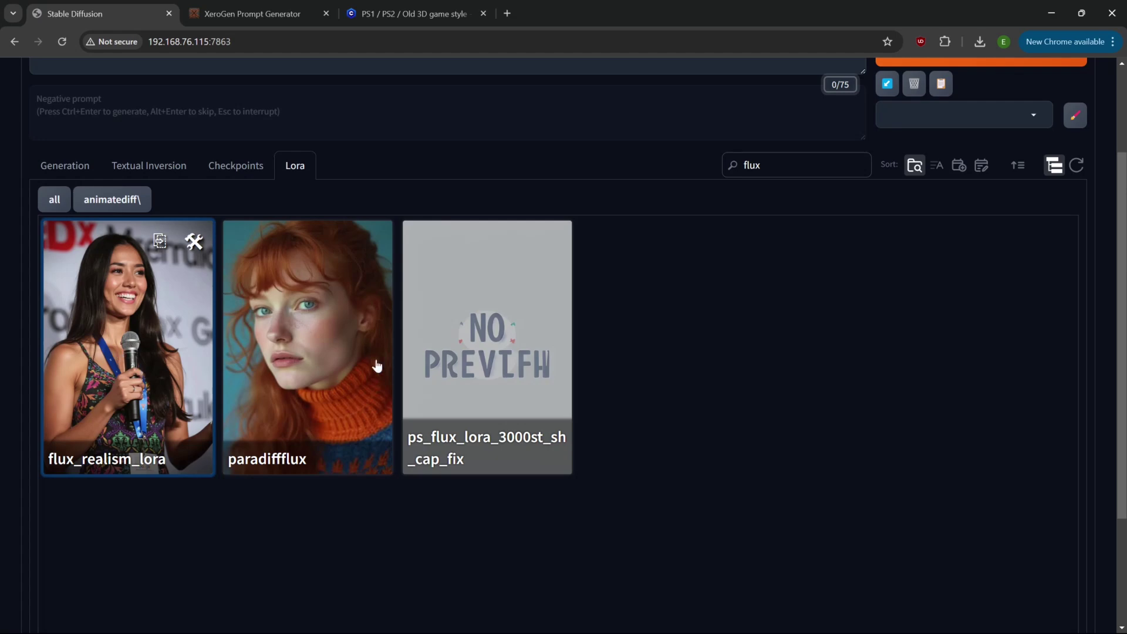
pyautogui.scroll(2, 578, 229)
pyautogui.moveTo(567, 165); pyautogui.dragTo(786, 165)
pyautogui.press('BackSpace')
pyautogui.click(128, 469)
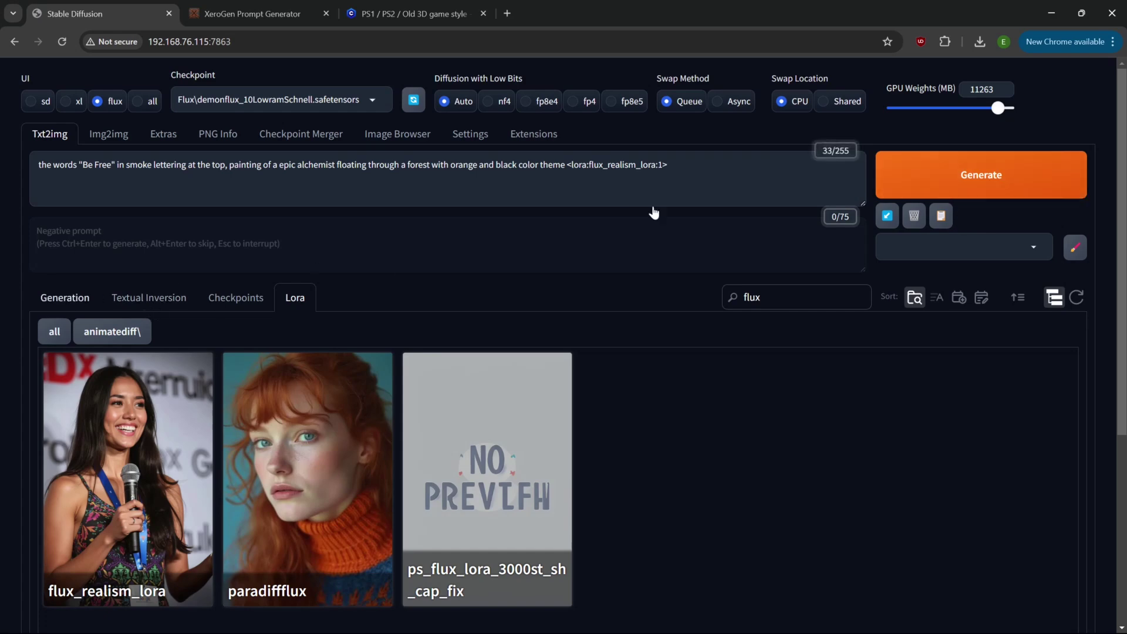
pyautogui.click(66, 299)
pyautogui.click(970, 187)
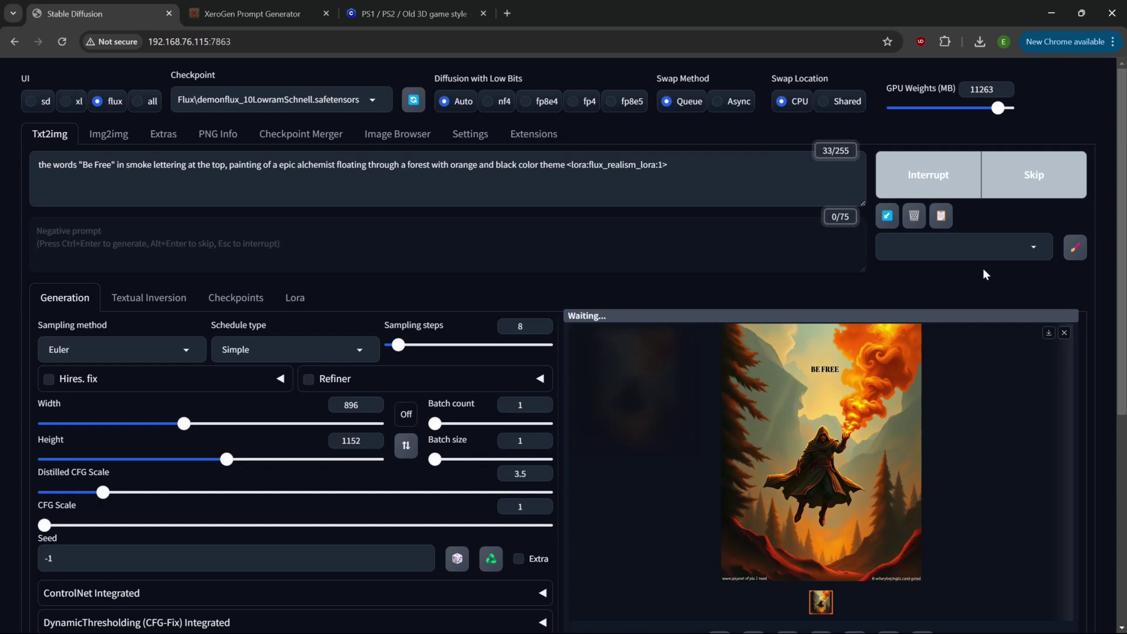
pyautogui.click(830, 451)
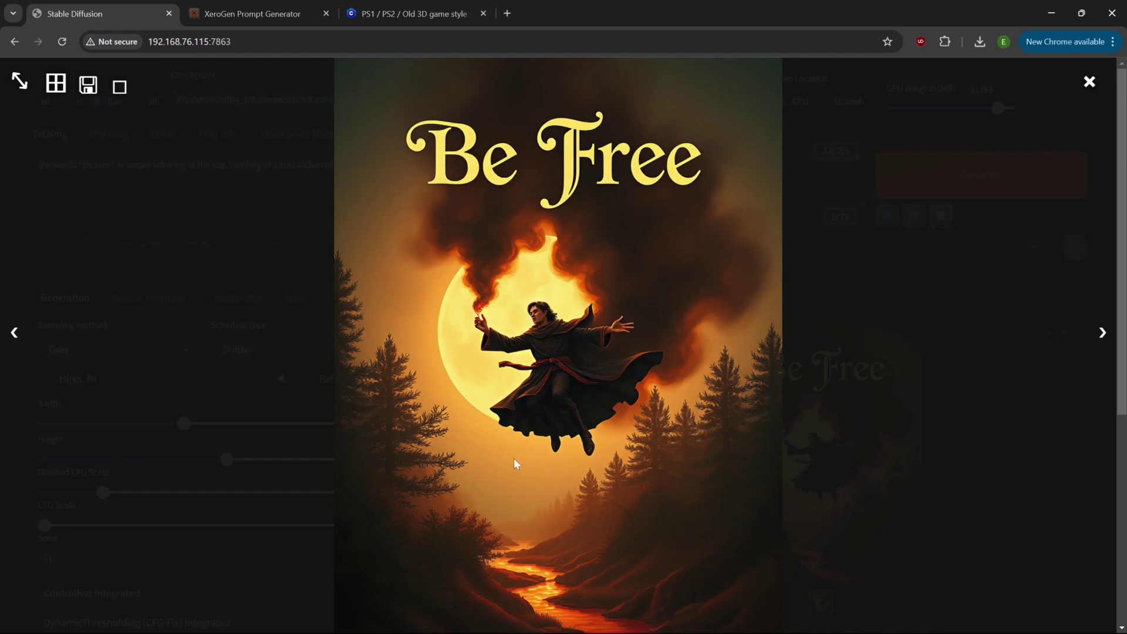
pyautogui.click(556, 502)
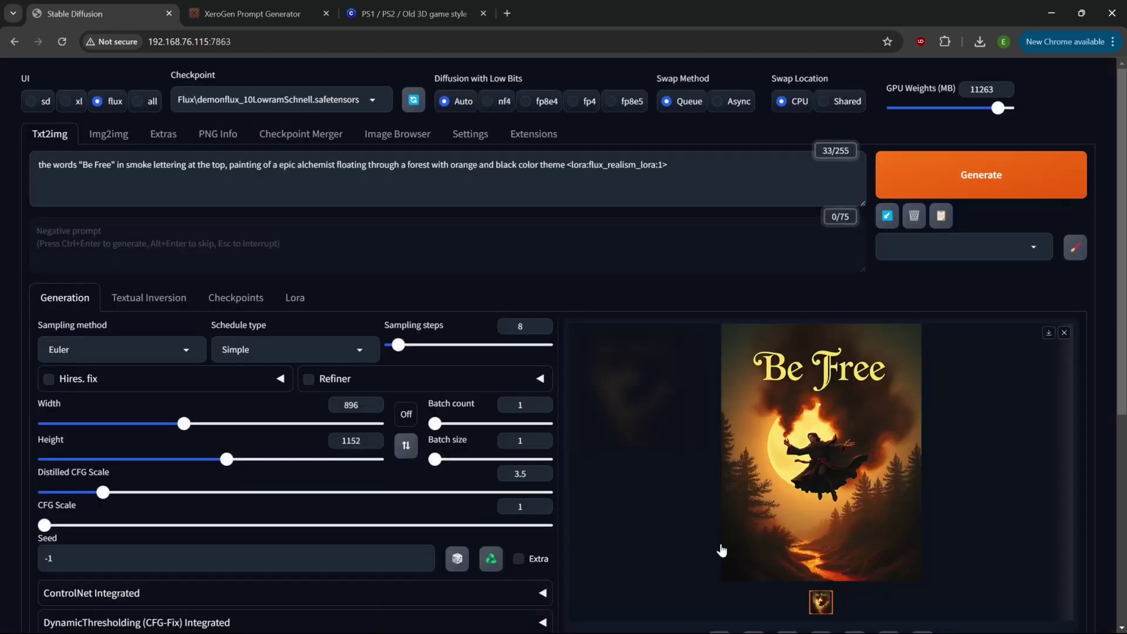
# Return Civitai to a reloaded models listing, then browse Forge's checkpoint list
pyautogui.click(418, 15)
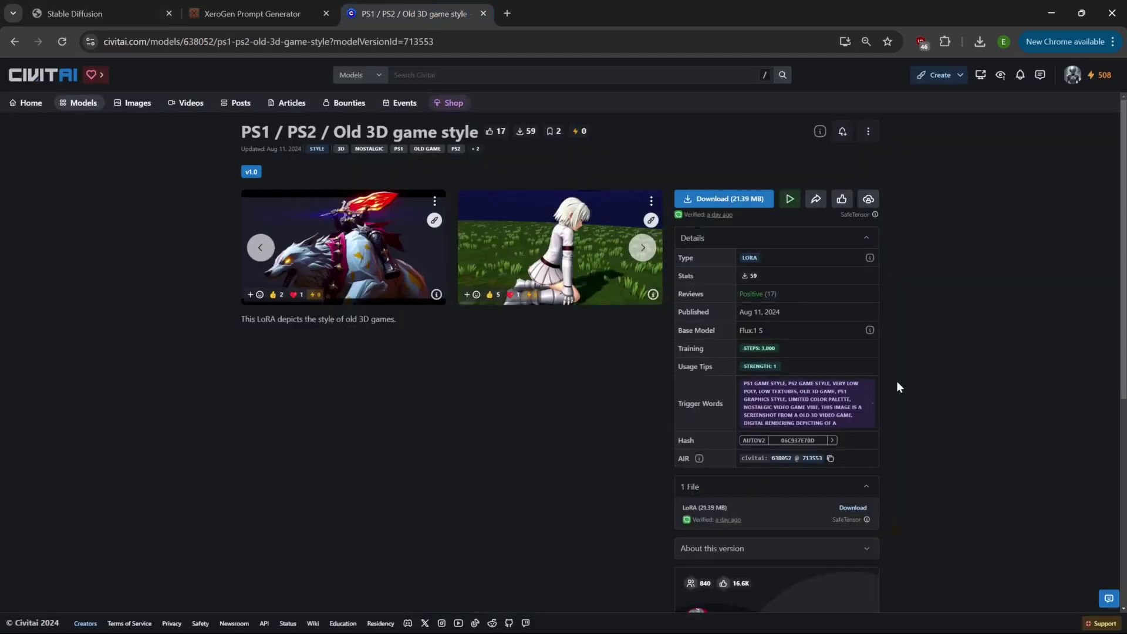
pyautogui.click(14, 41)
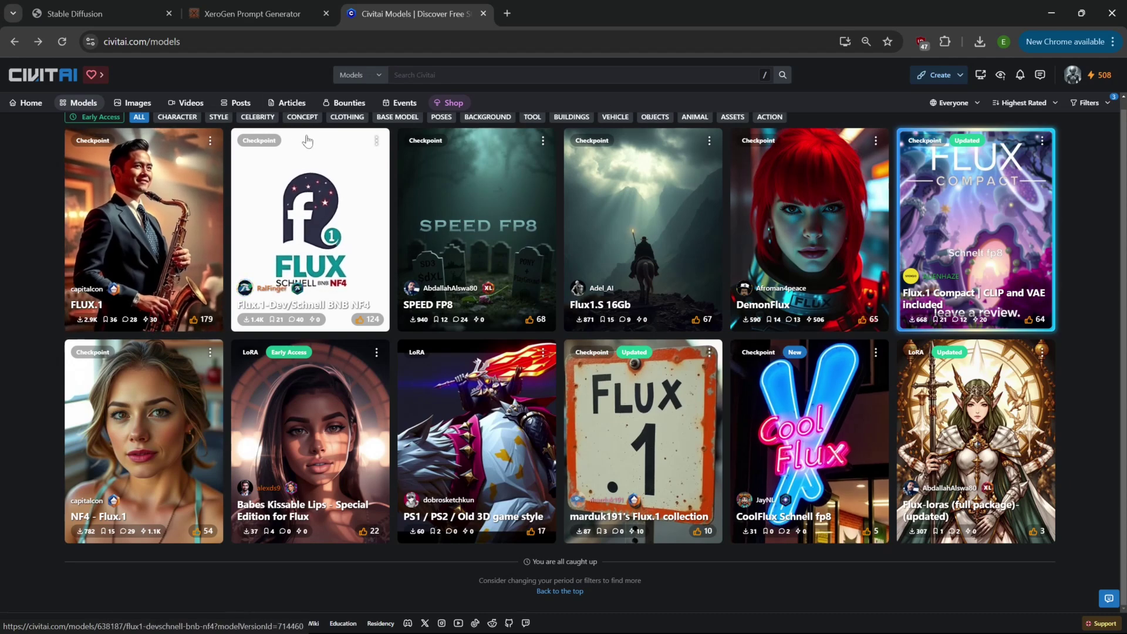
pyautogui.click(62, 41)
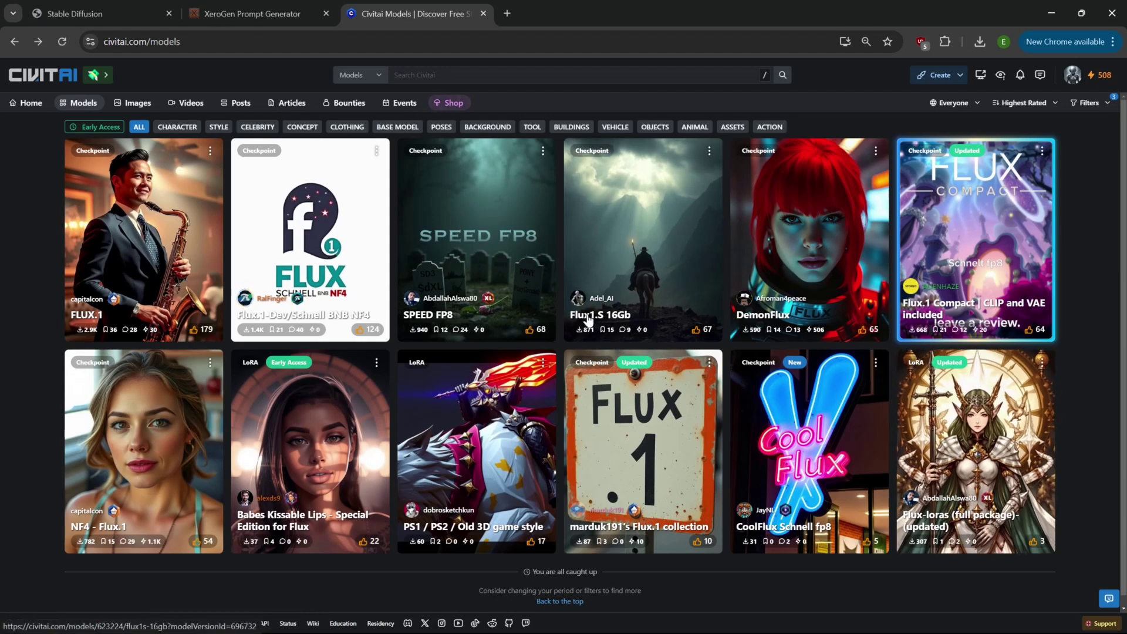
pyautogui.click(92, 15)
pyautogui.click(285, 99)
pyautogui.scroll(-10, 282, 225)
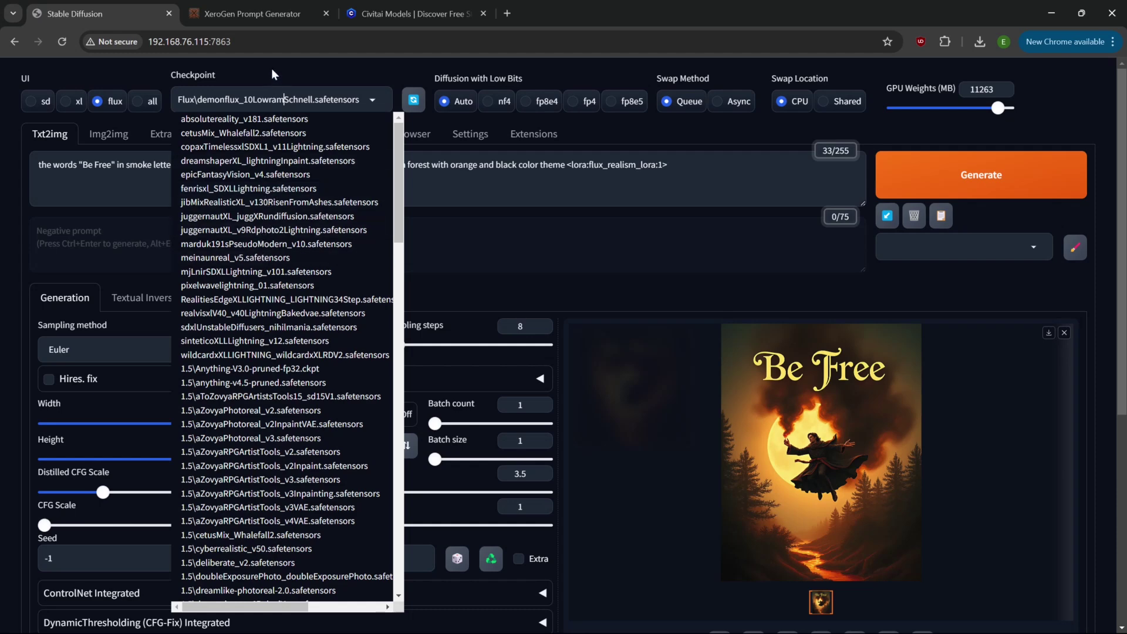
# Check the XeroGen prompt generator, then dismiss the checkpoint list, keeping demonflux_10LowramSchnell selected
pyautogui.click(235, 15)
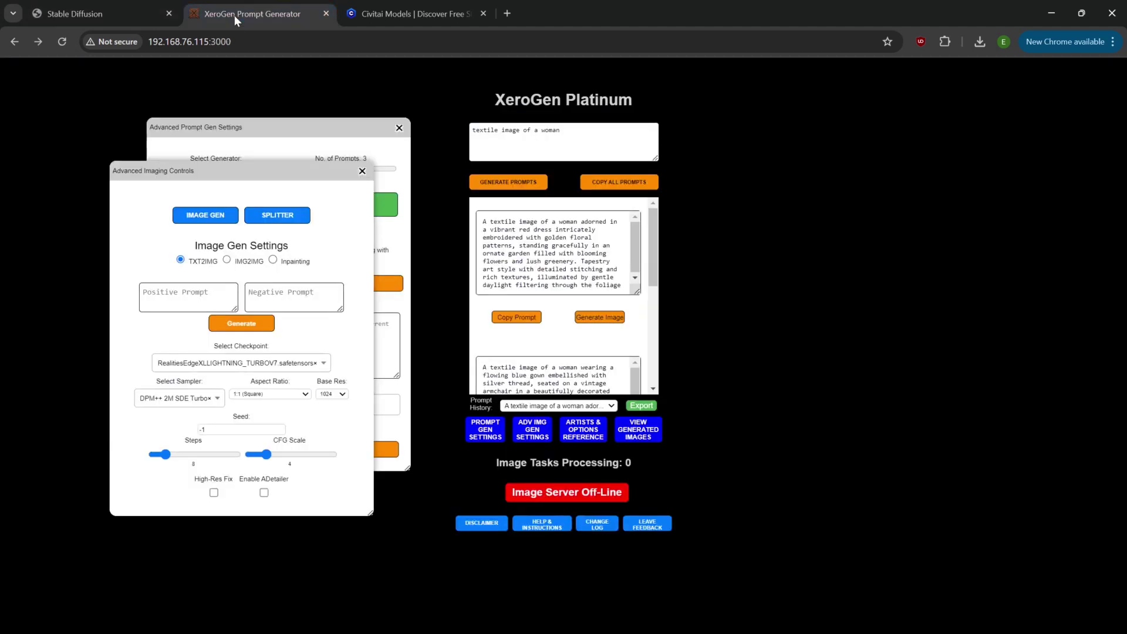
pyautogui.click(88, 13)
pyautogui.click(659, 283)
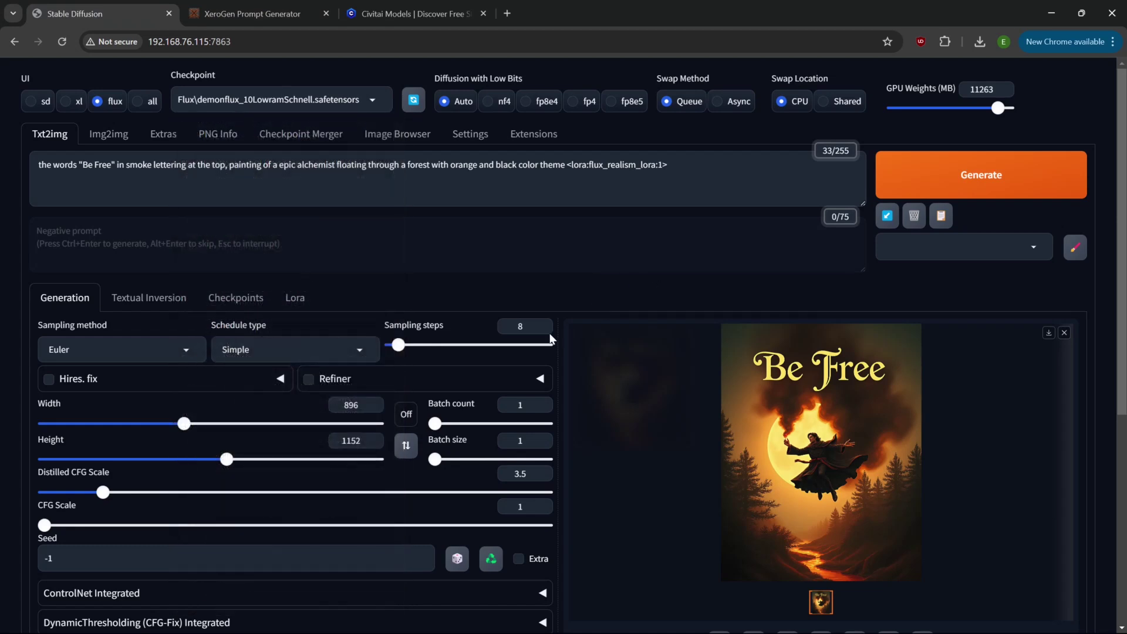